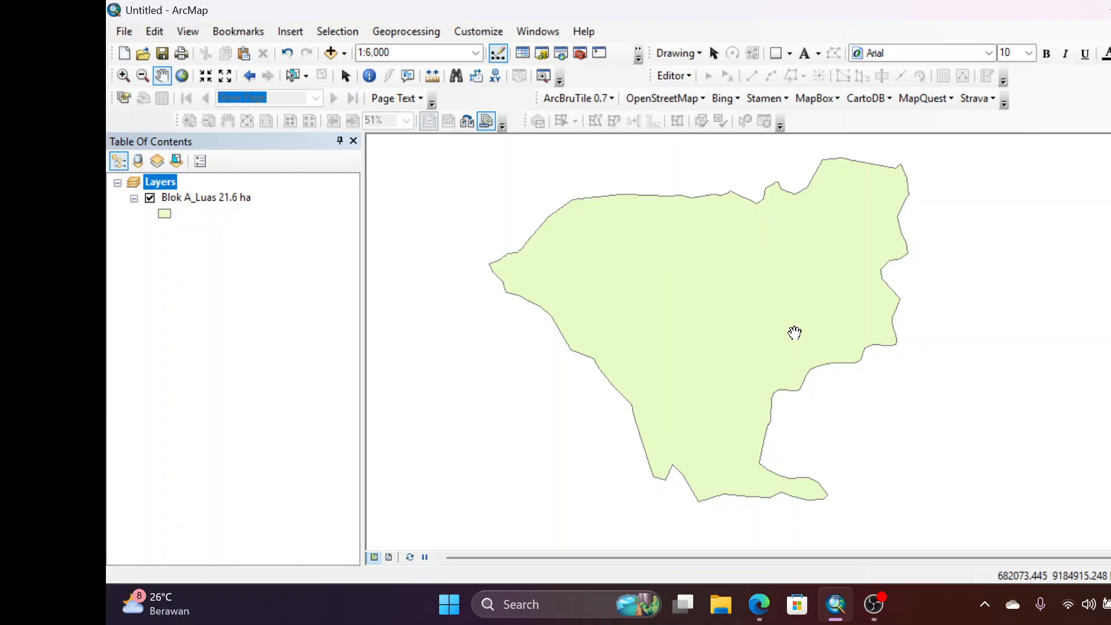
drag(678, 313, 697, 326)
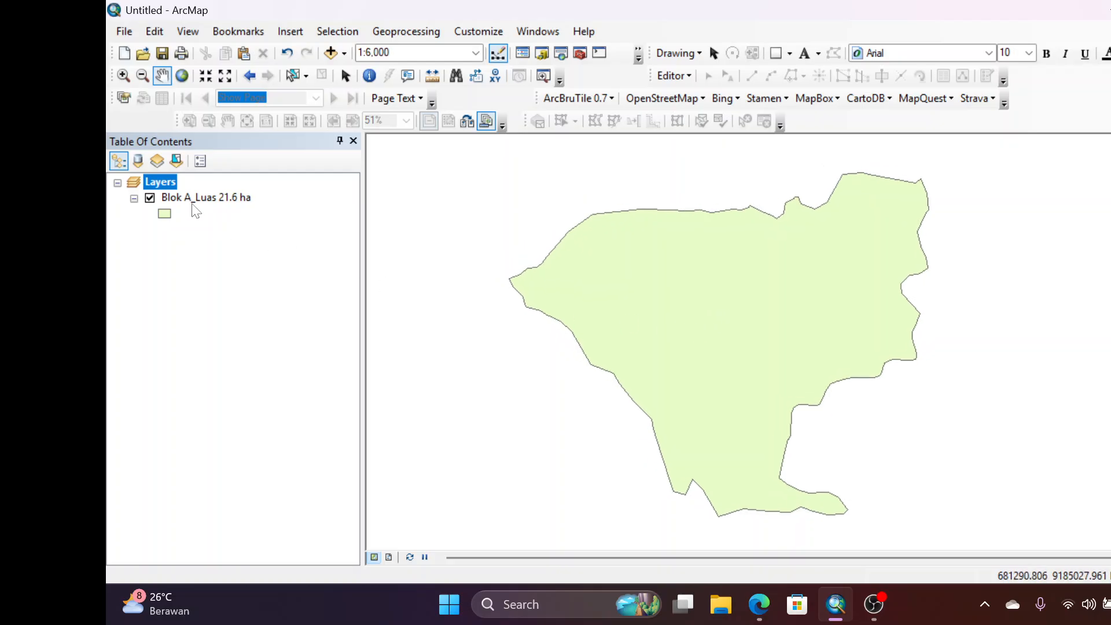
drag(785, 324, 782, 317)
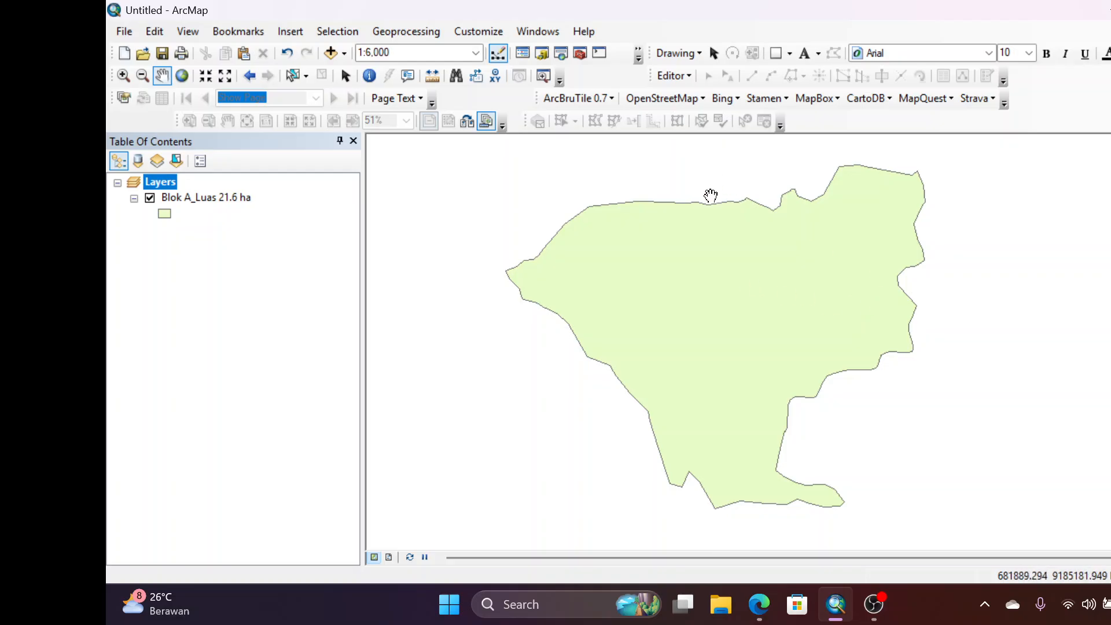
Search the geoprocessing tools for "fishnet" and open the Create Fishnet tool
click(537, 31)
click(594, 150)
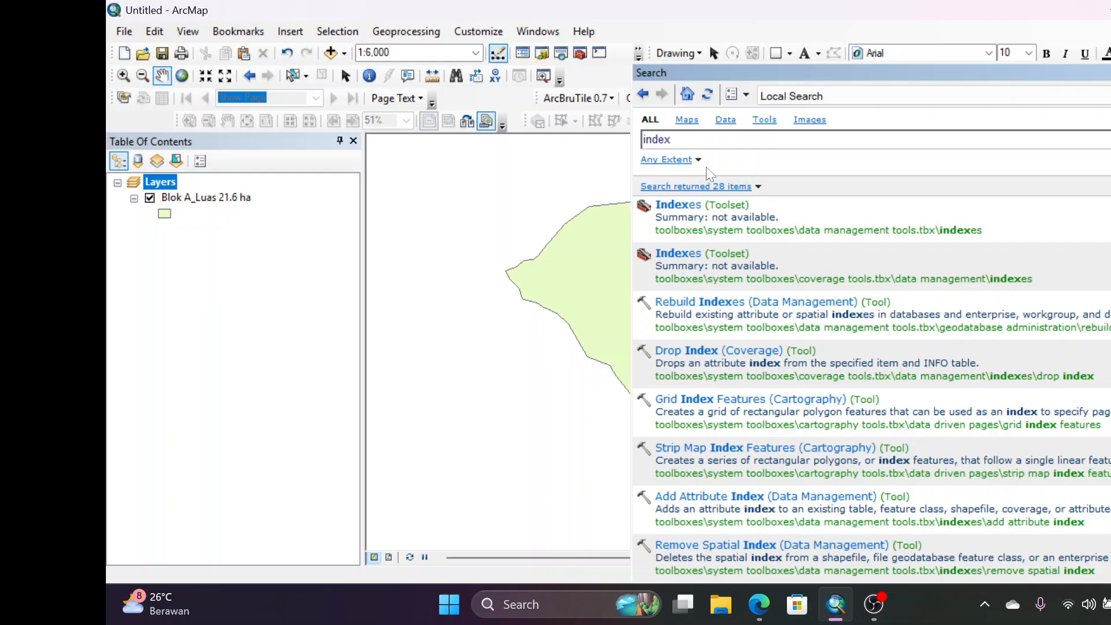
key(ctrl+a)
text(fi)
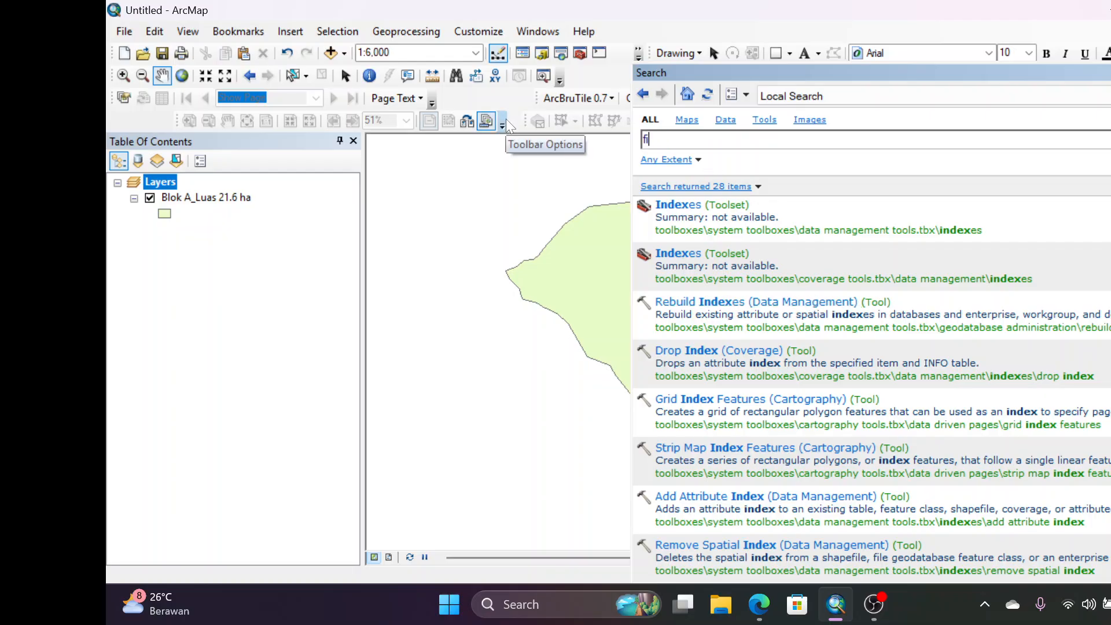
text(shnet)
key(Return)
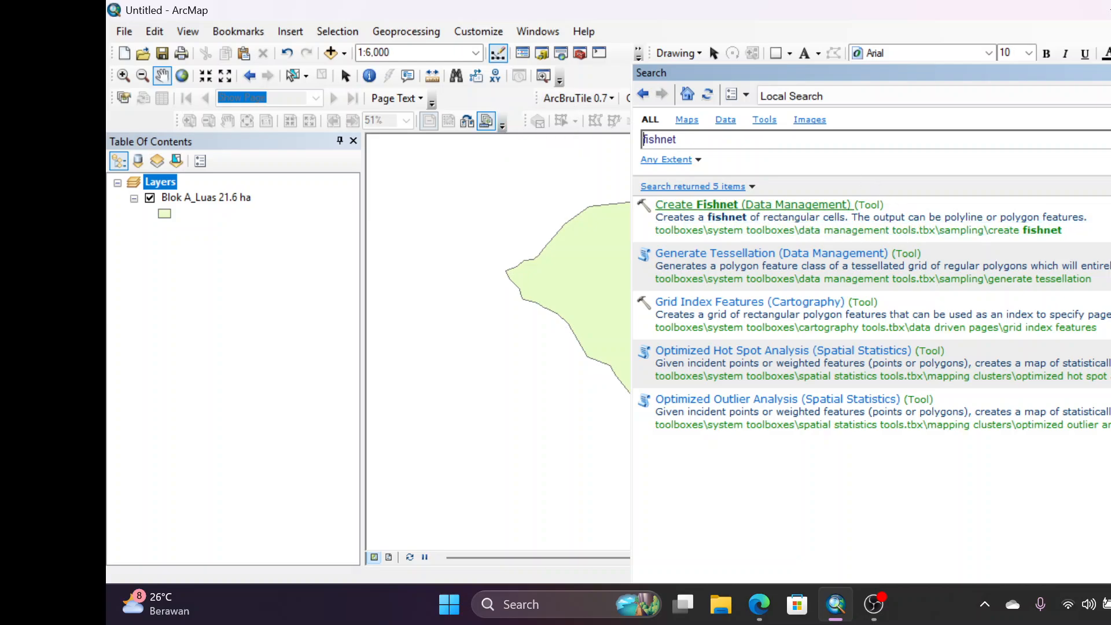
click(809, 202)
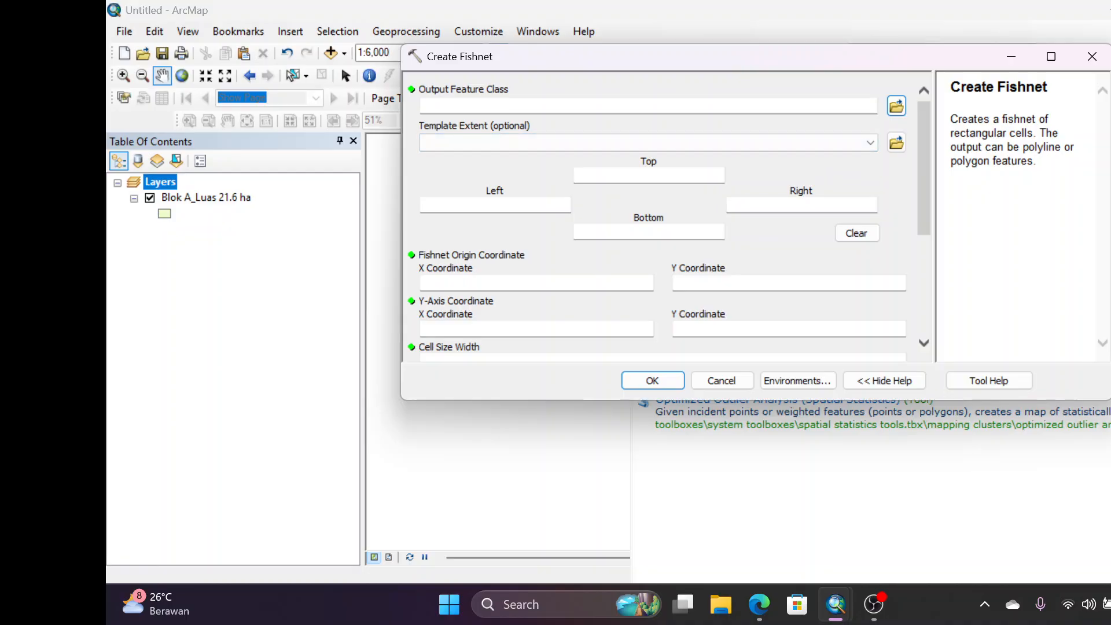
Set the fishnet's output feature class to "jarak tanam pisang 7x7m" in the GISPEDIA folder
click(896, 107)
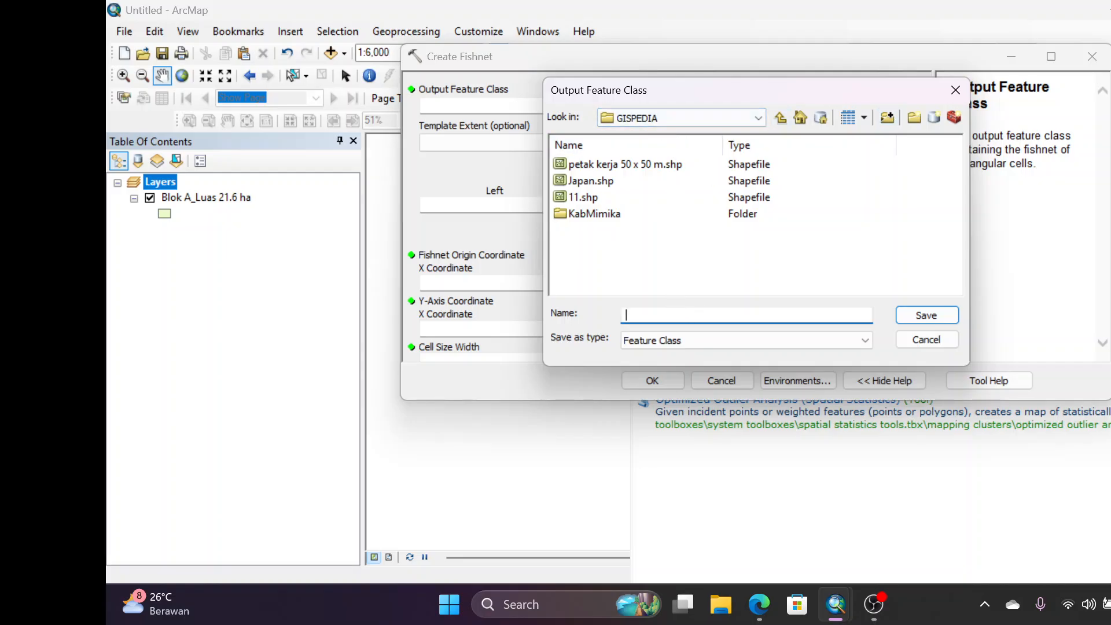
text(jarak tanam pisang)
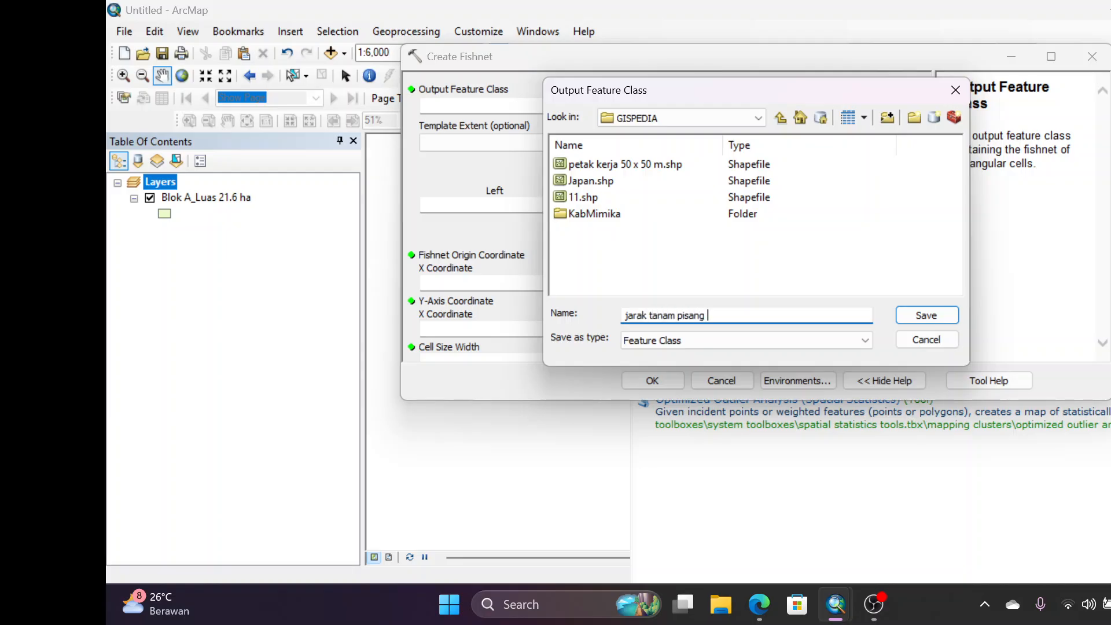
text( 7x7m)
click(915, 315)
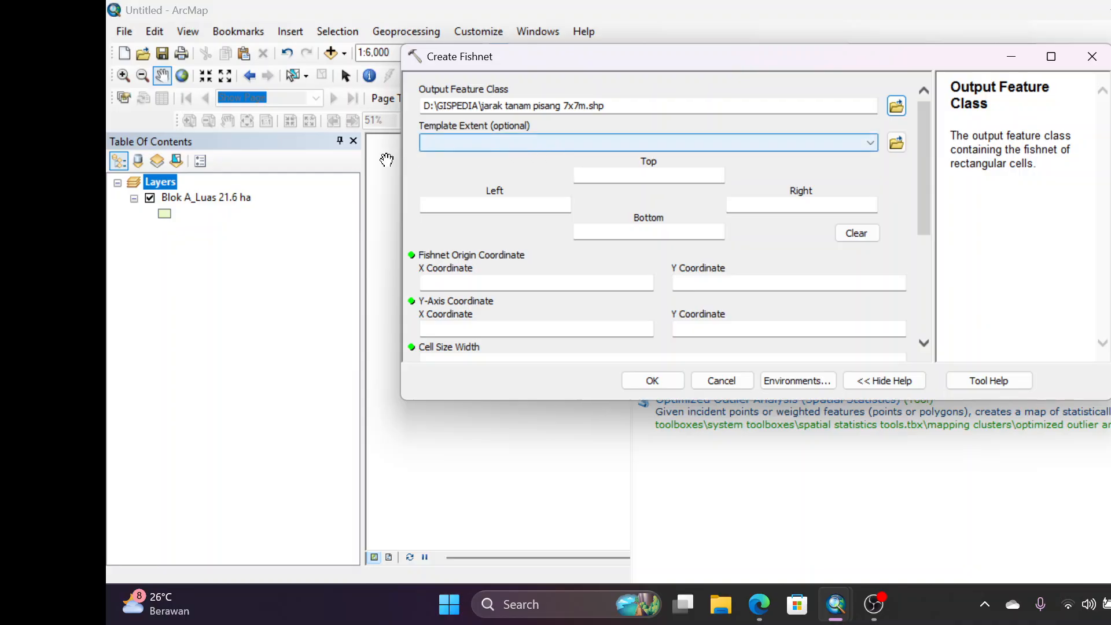
Create the fishnet with the extent of layer Blok A_Luas 21.6 ha and a cell width and height of 7
drag(243, 198, 534, 144)
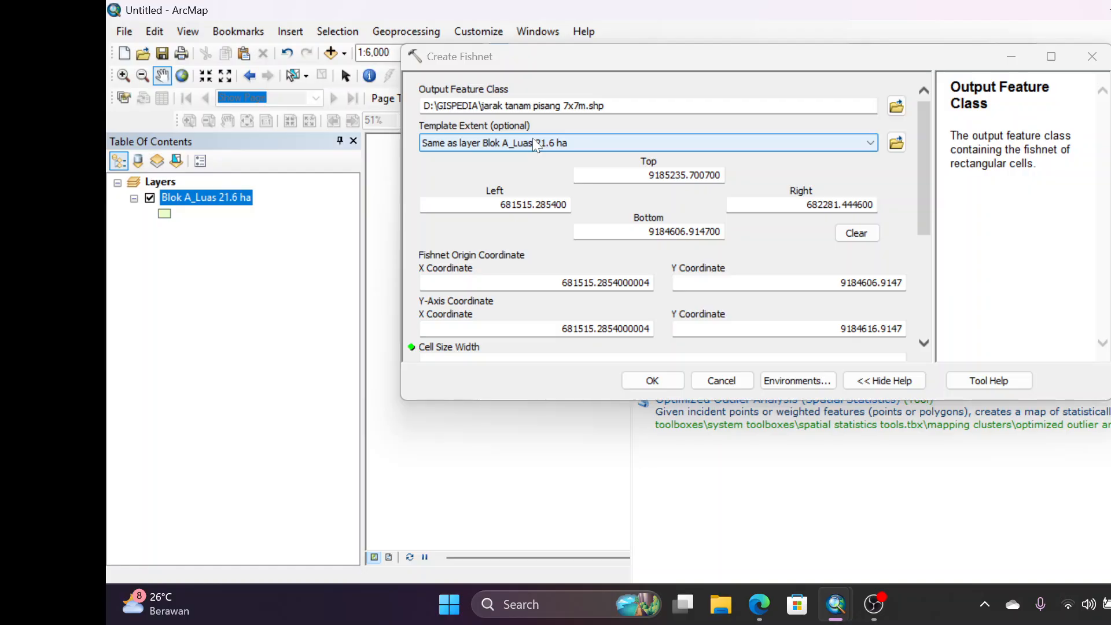
drag(925, 215, 921, 322)
click(573, 153)
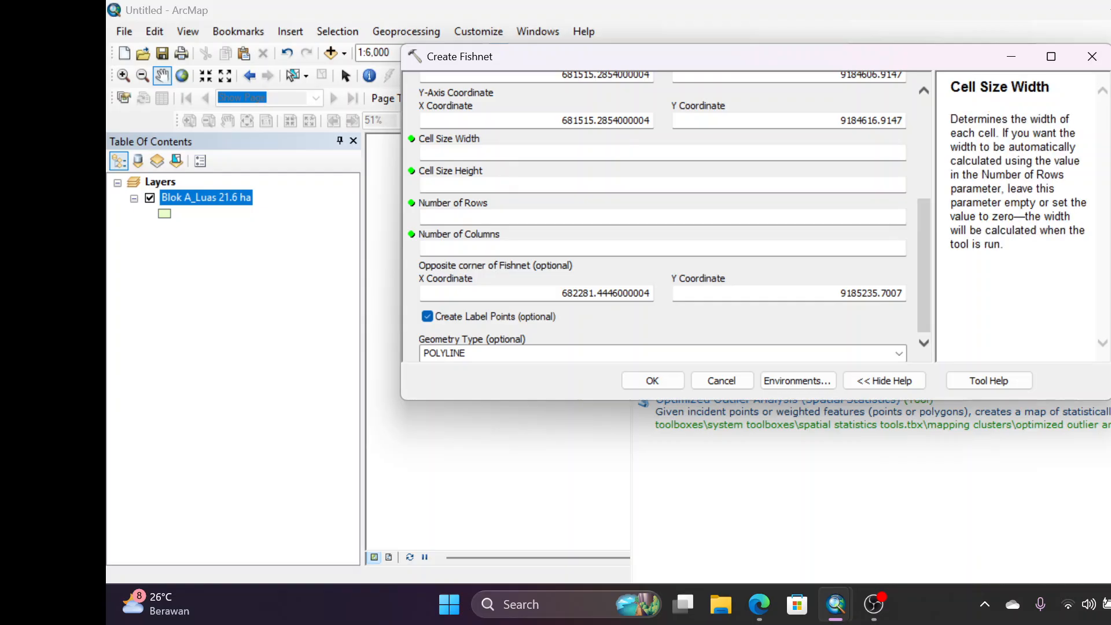
text(7)
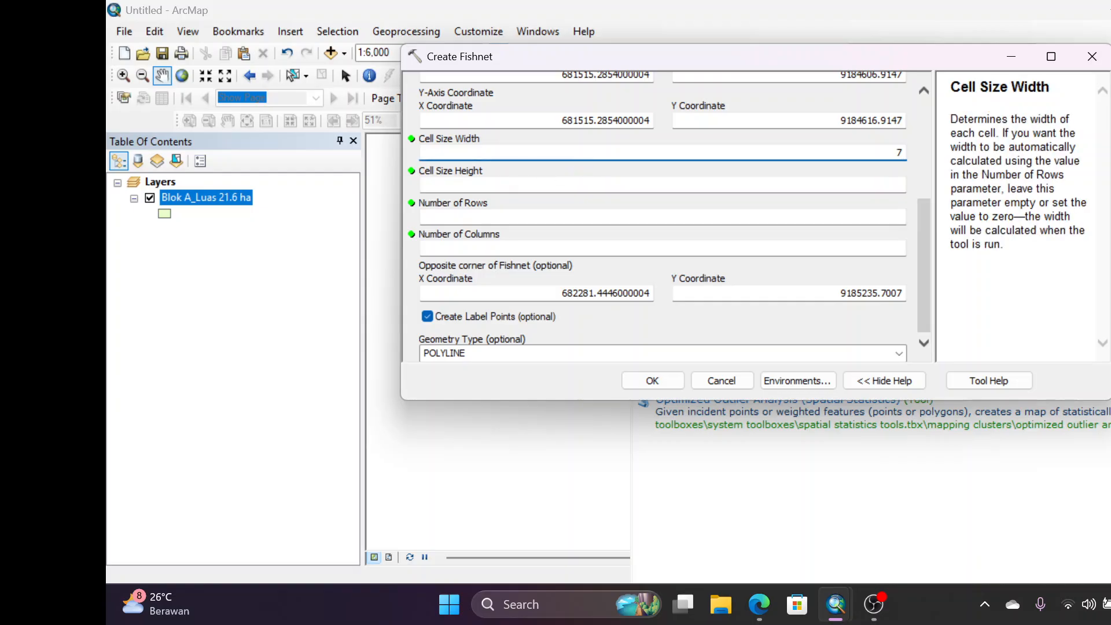
key(Tab)
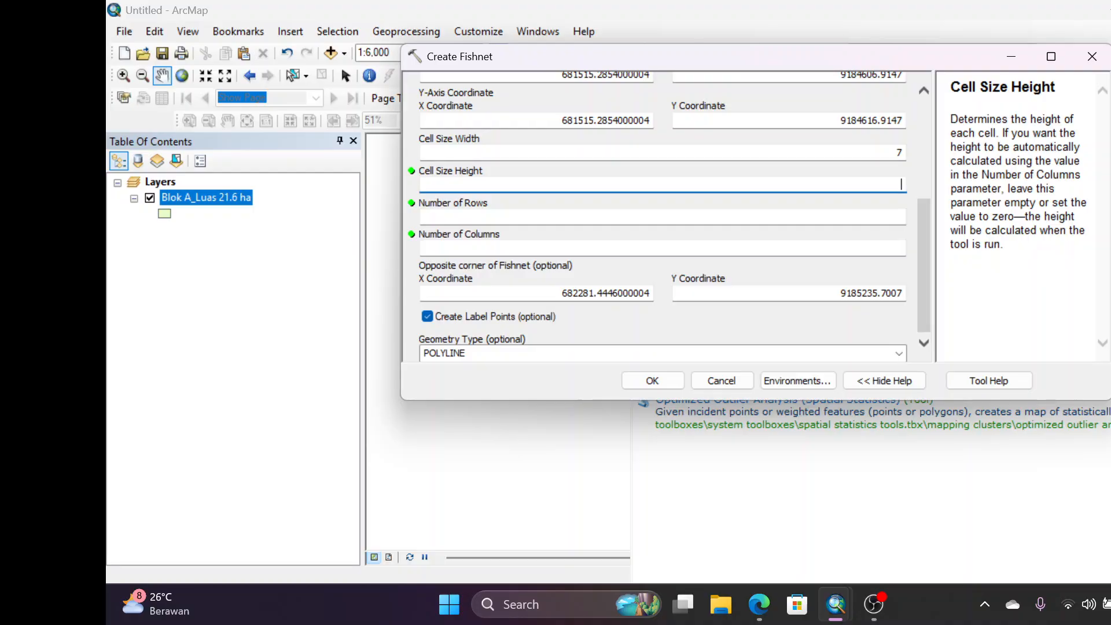
text(7)
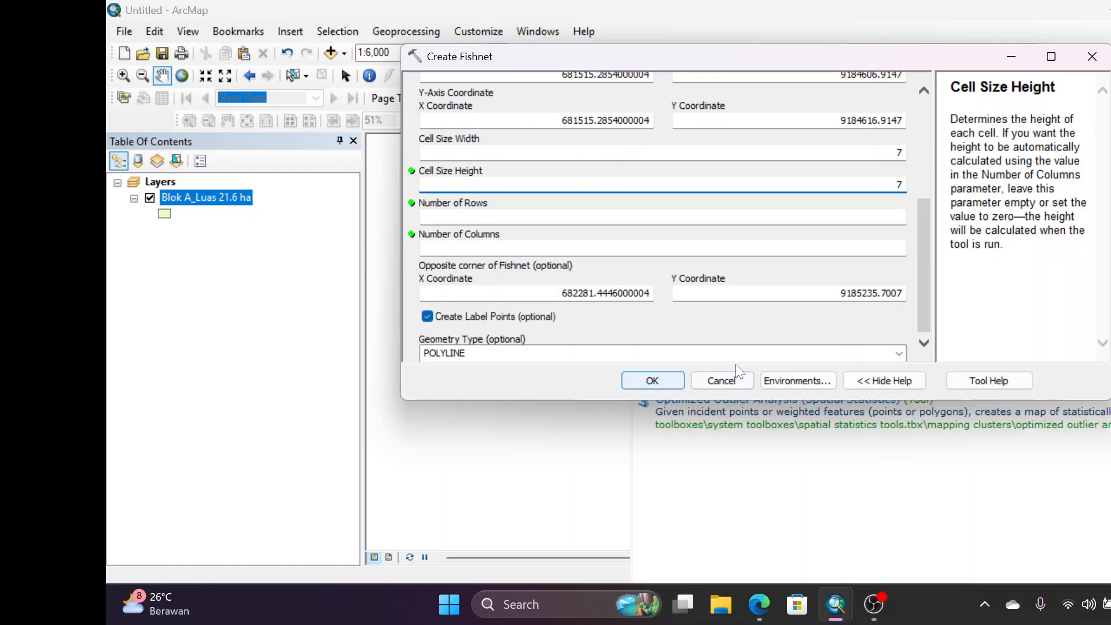
click(672, 377)
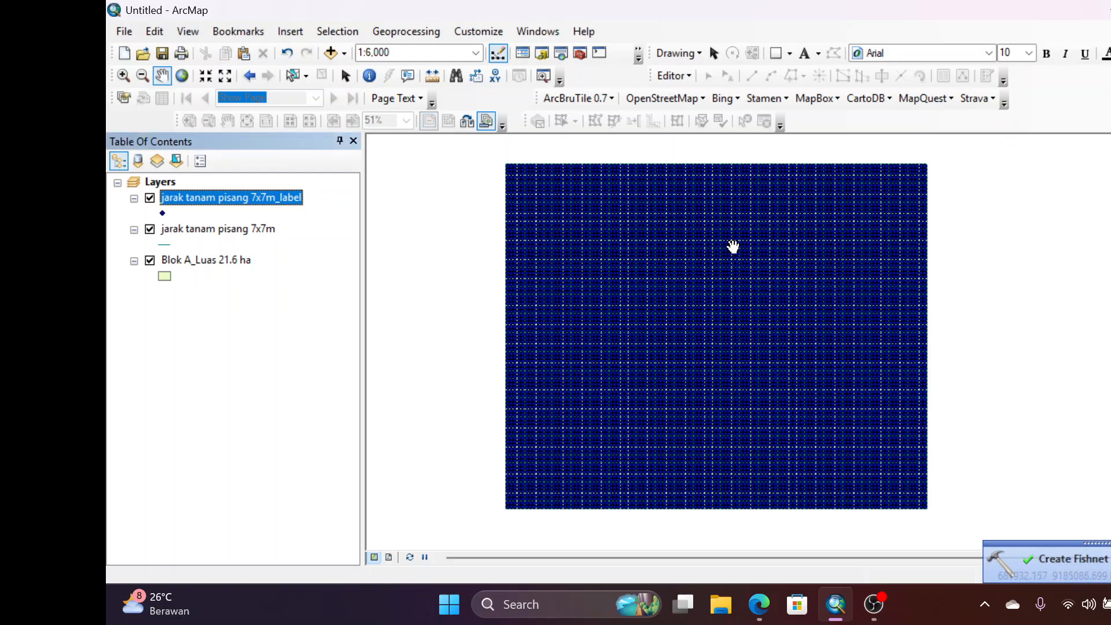
Set the point symbol size of the jarak tanam pisang 7x7m_label layer to 1
right_click(227, 200)
click(283, 554)
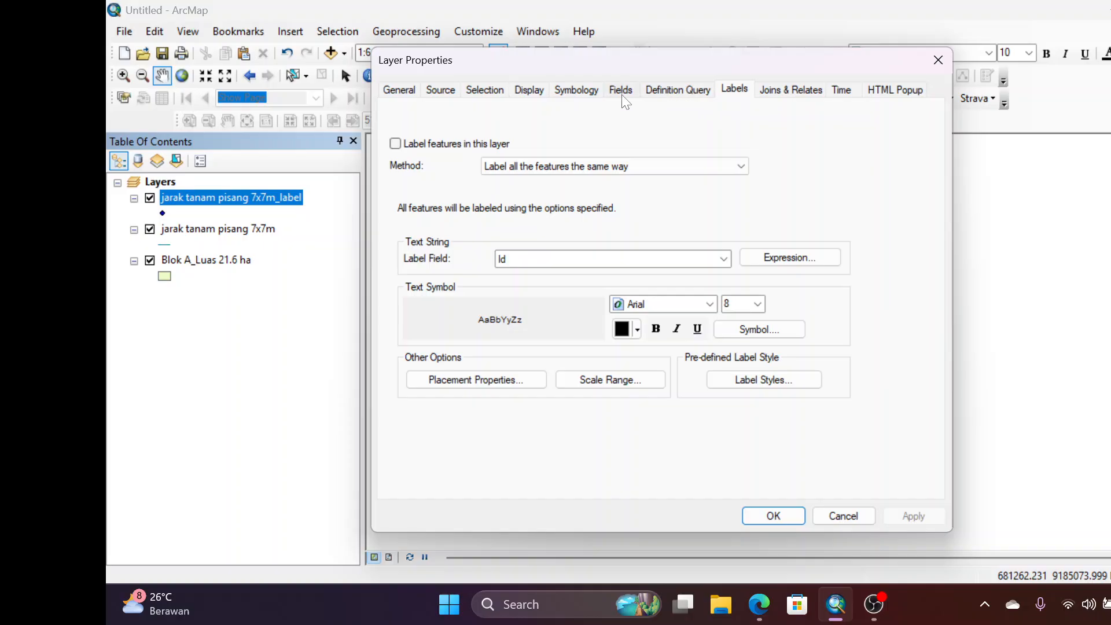
click(573, 91)
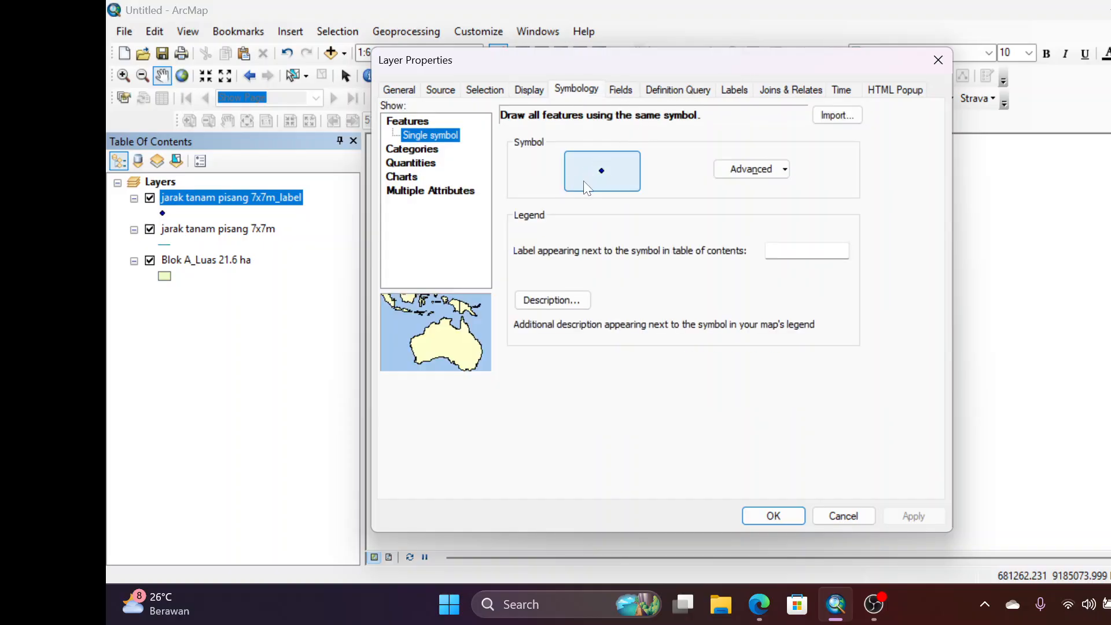
click(602, 171)
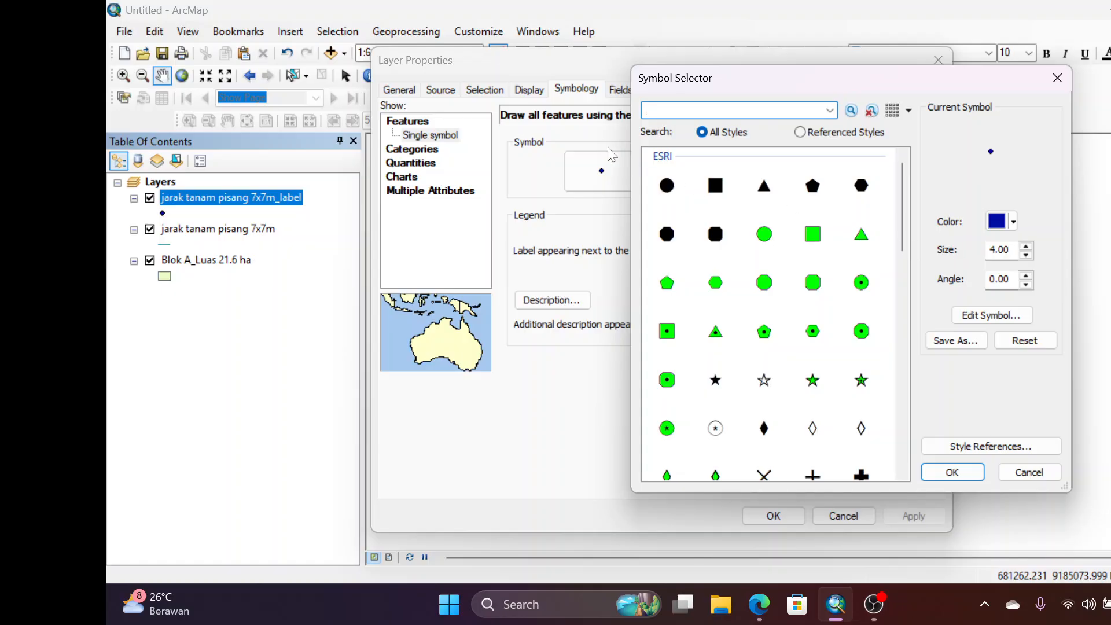
click(1025, 255)
click(1025, 256)
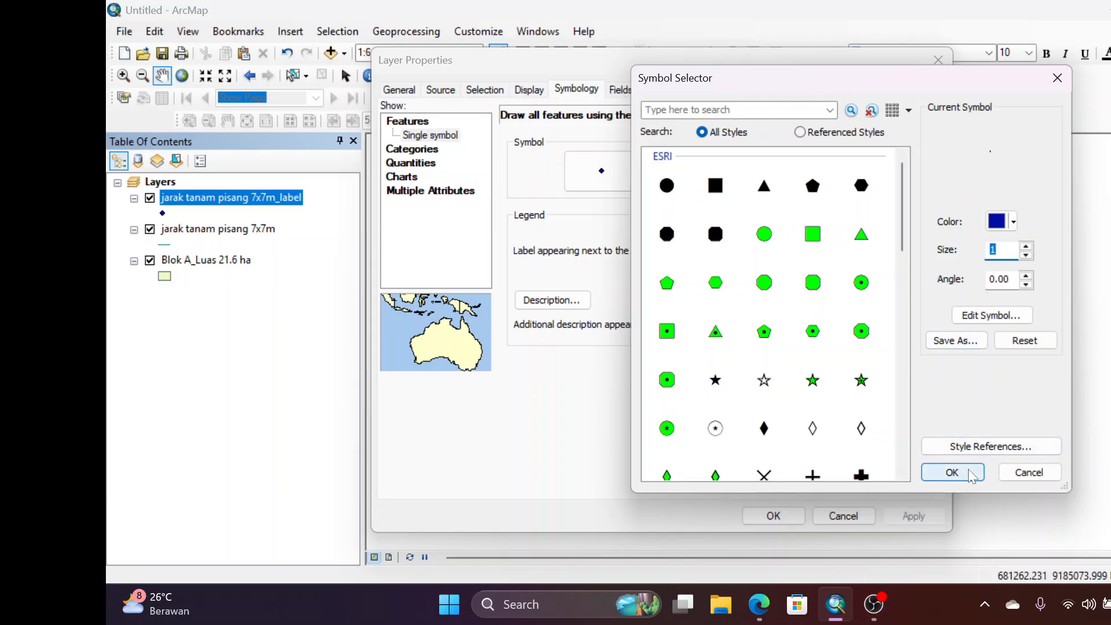
click(952, 472)
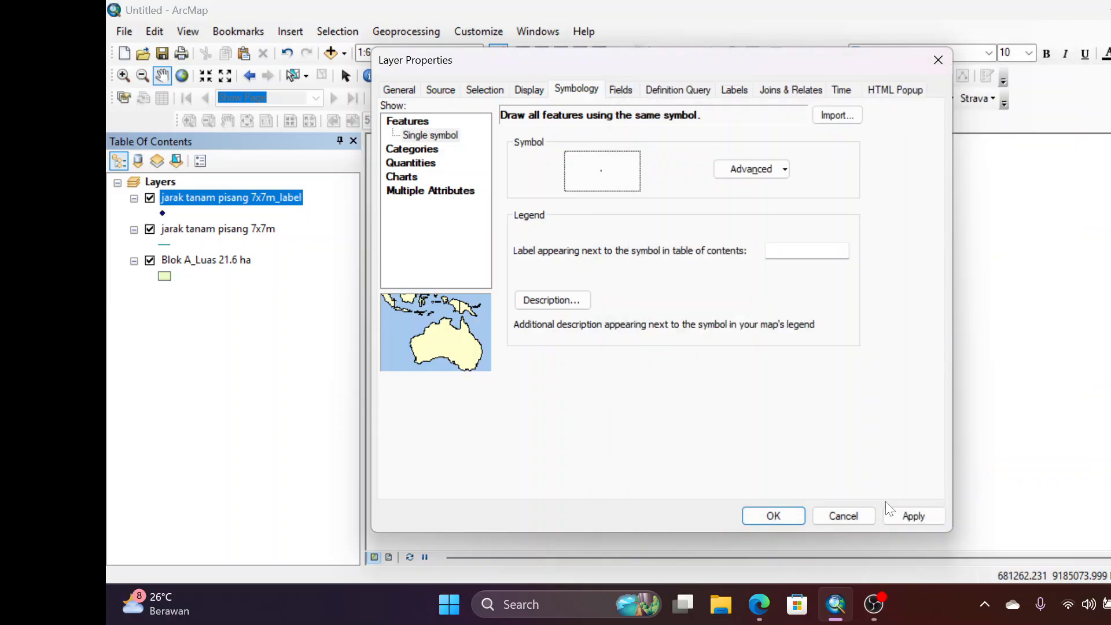
click(776, 518)
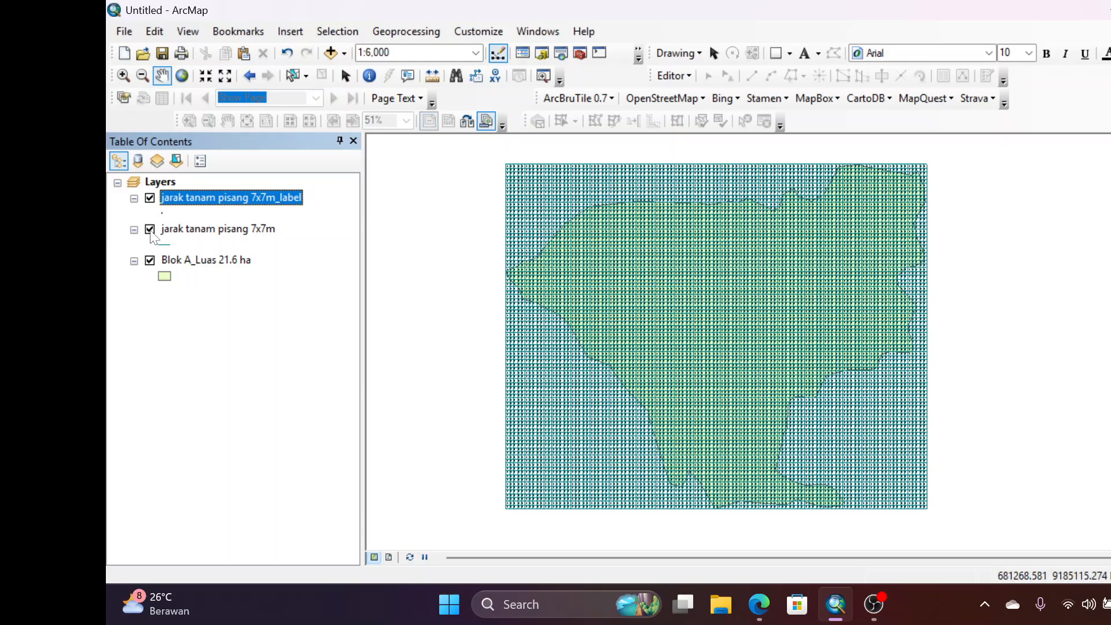
Hide the jarak tanam pisang 7x7m grid line layer and inspect the label points over the block
click(150, 230)
scroll(702, 273, down, 2)
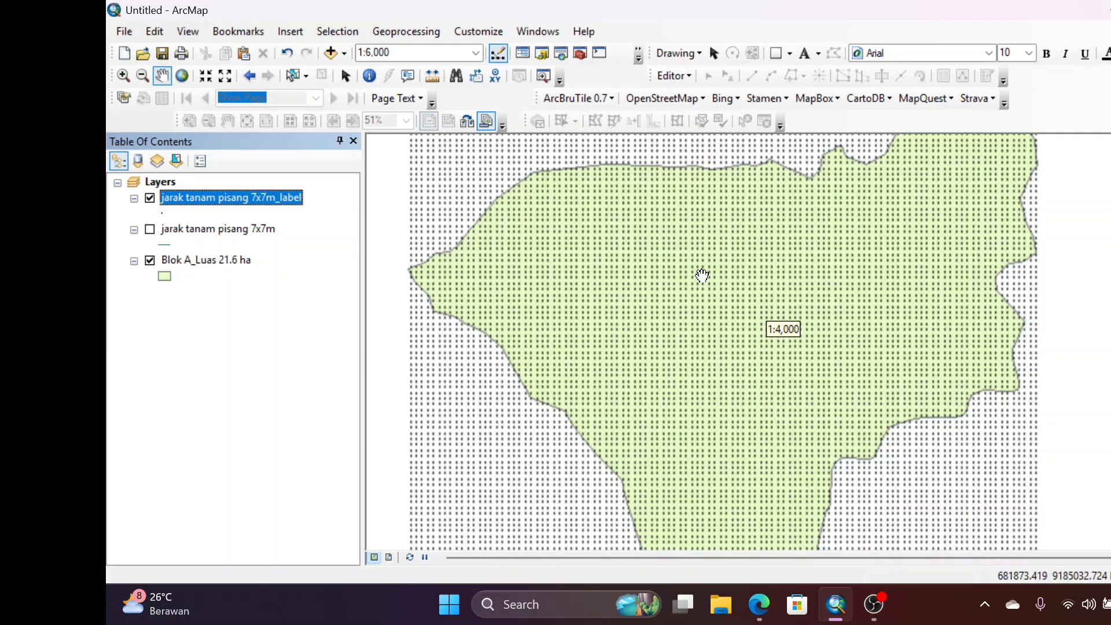
drag(657, 284, 684, 277)
scroll(684, 277, up, 2)
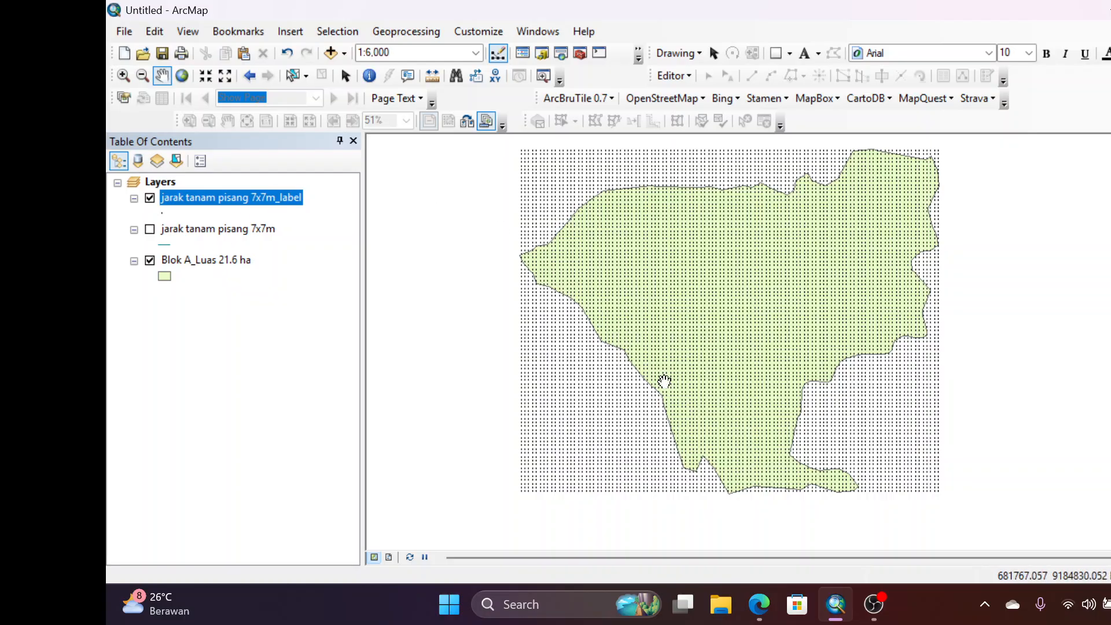
Clip the jarak tanam pisang 7x7m_label points to Blok A_Luas 21.6 ha and hide the unclipped points layer
click(417, 29)
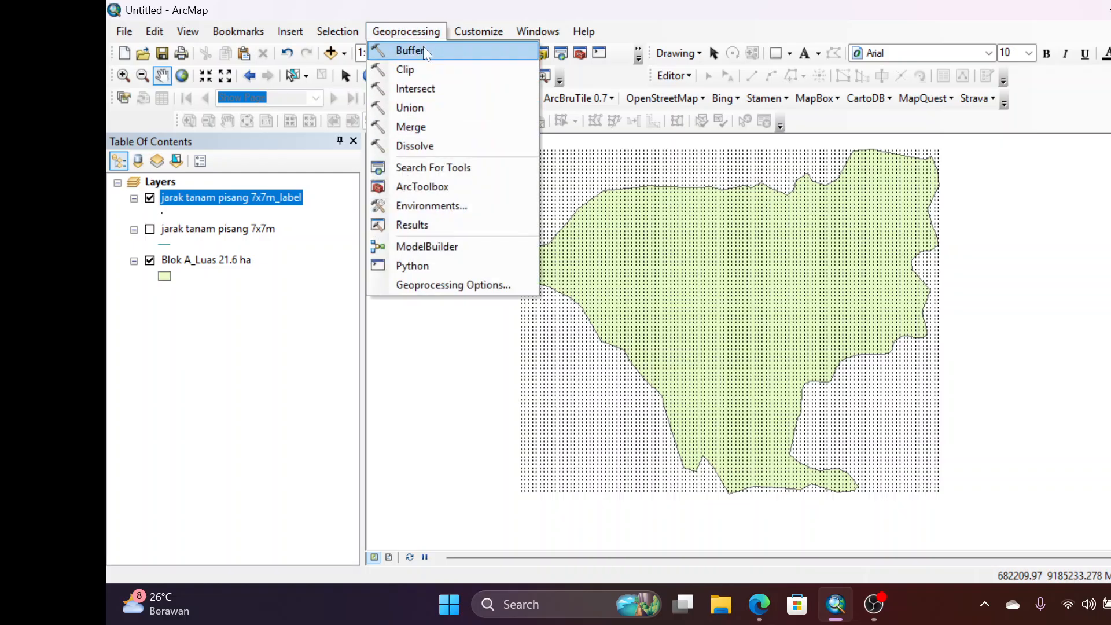
click(431, 70)
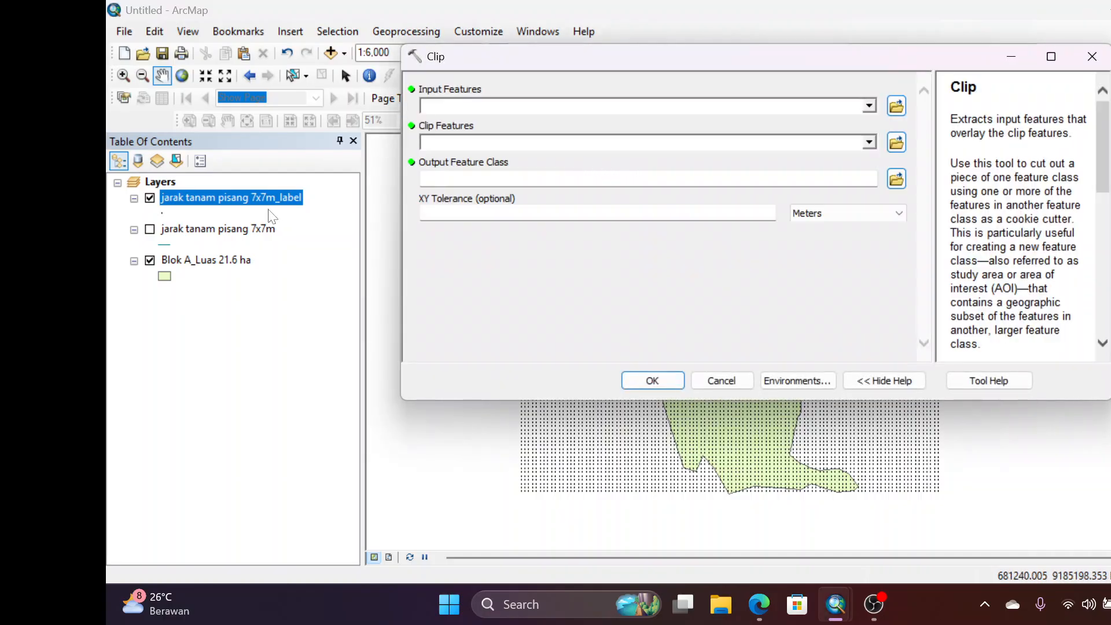
drag(215, 198, 459, 107)
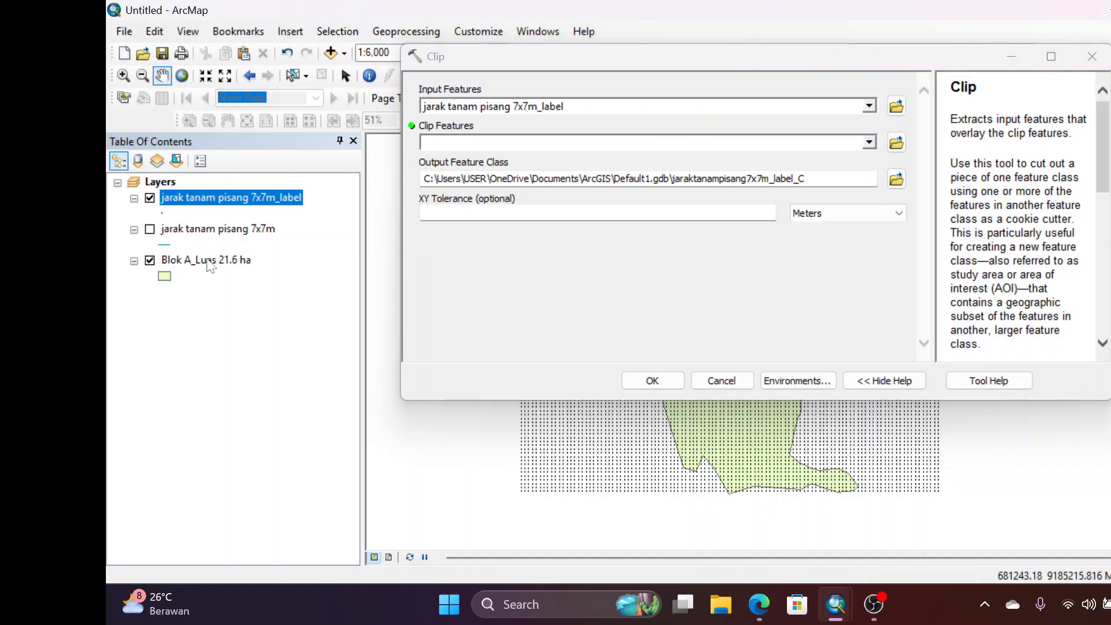
drag(206, 260, 448, 152)
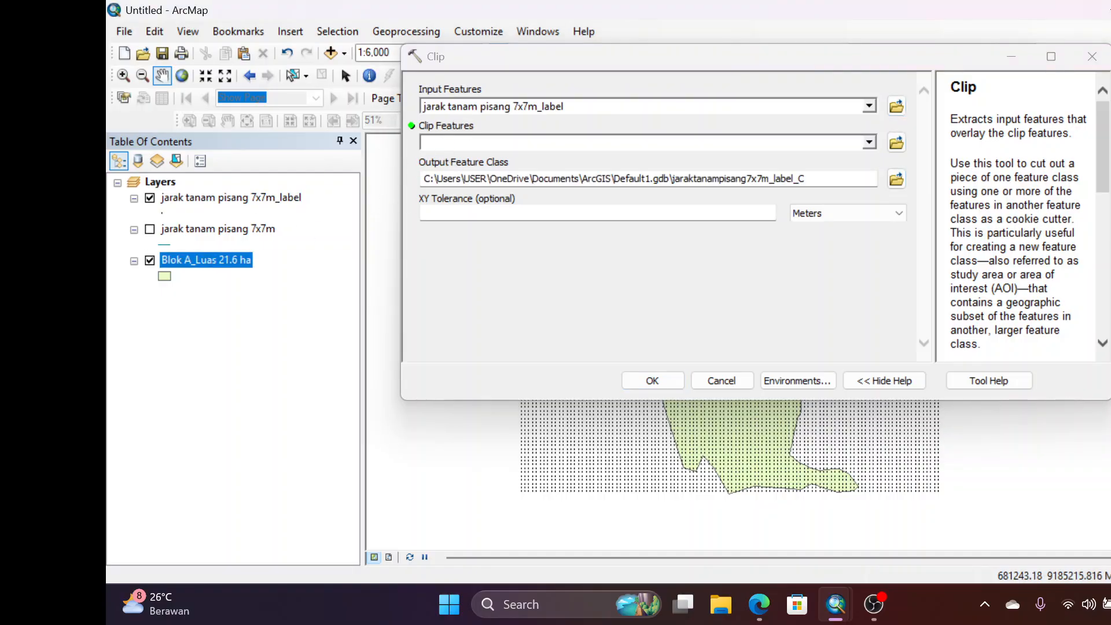
click(660, 381)
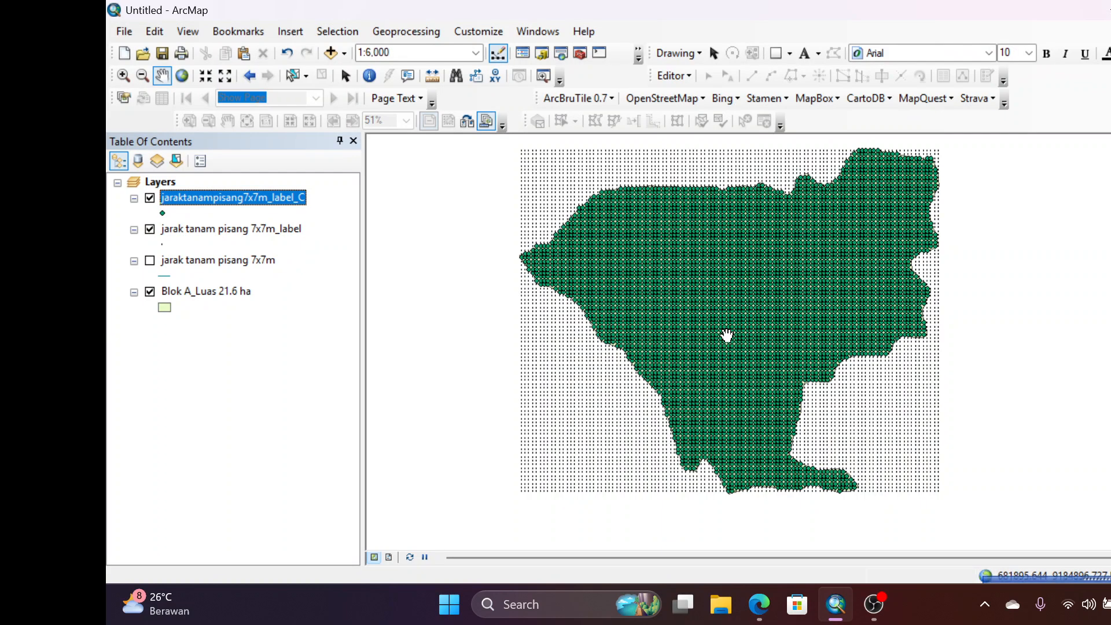
right_click(173, 198)
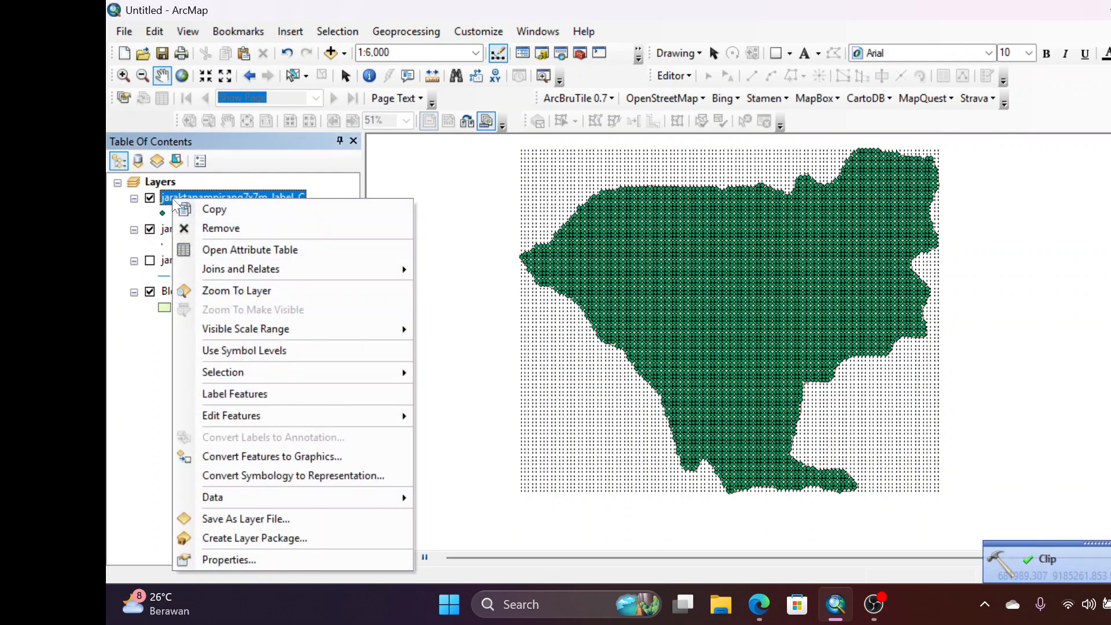
click(149, 230)
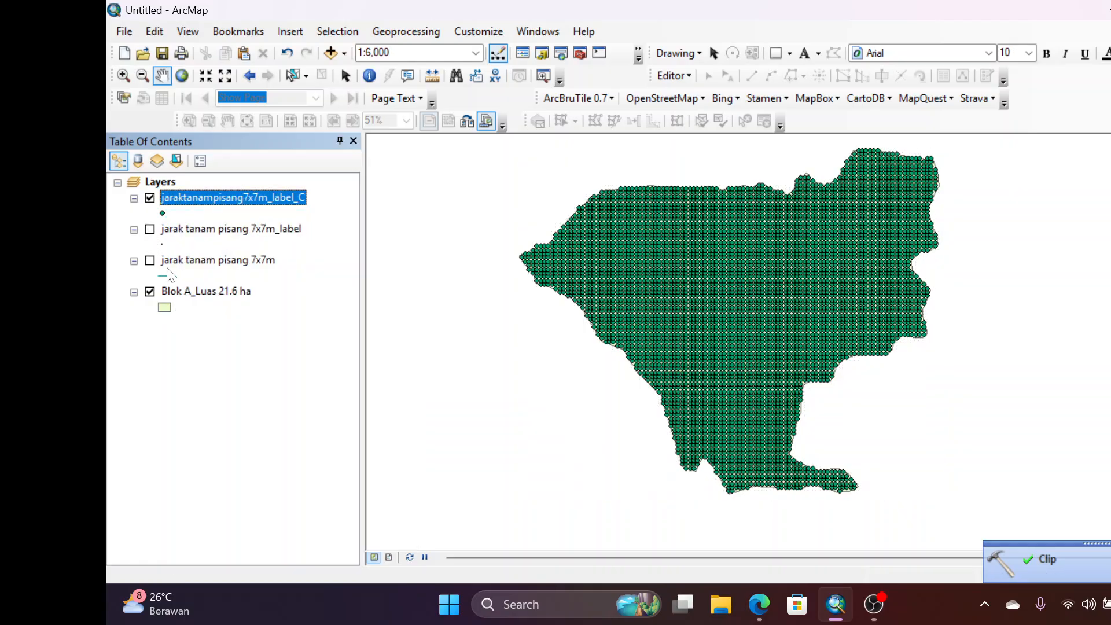
Shrink the clipped planting points' marker symbol to a tiny dot like that of the unclipped label points
right_click(189, 198)
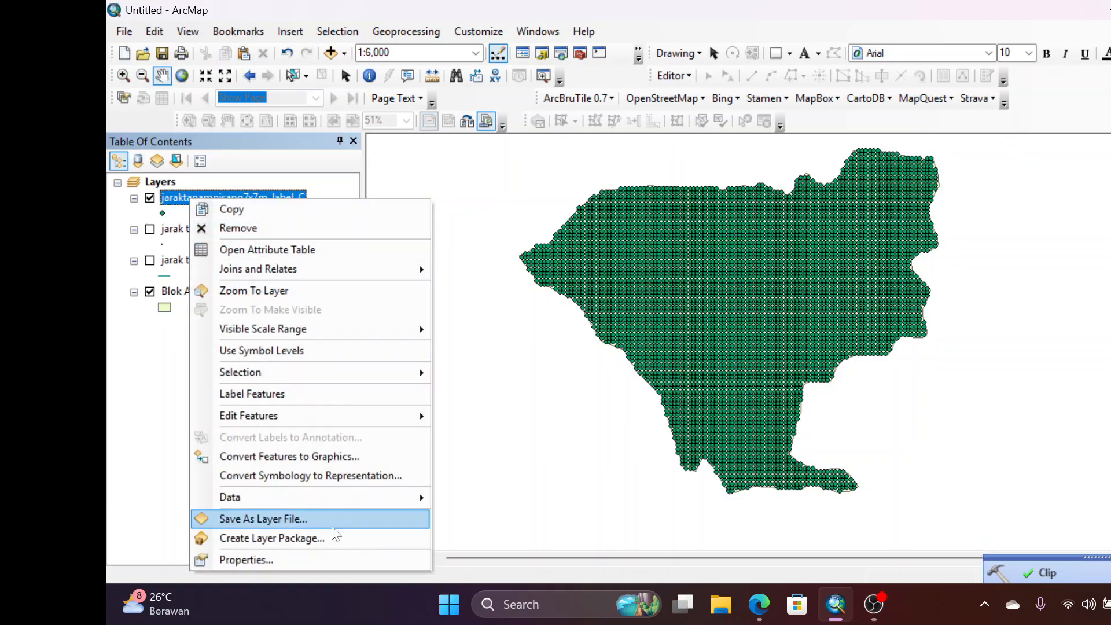
click(357, 560)
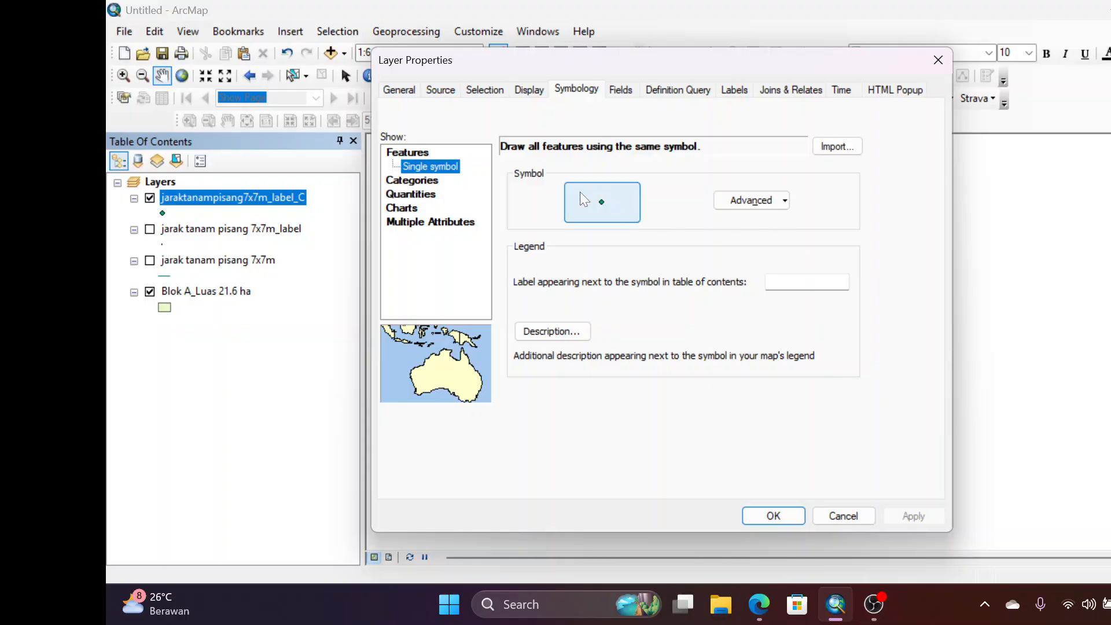
click(580, 192)
click(1026, 255)
click(1025, 256)
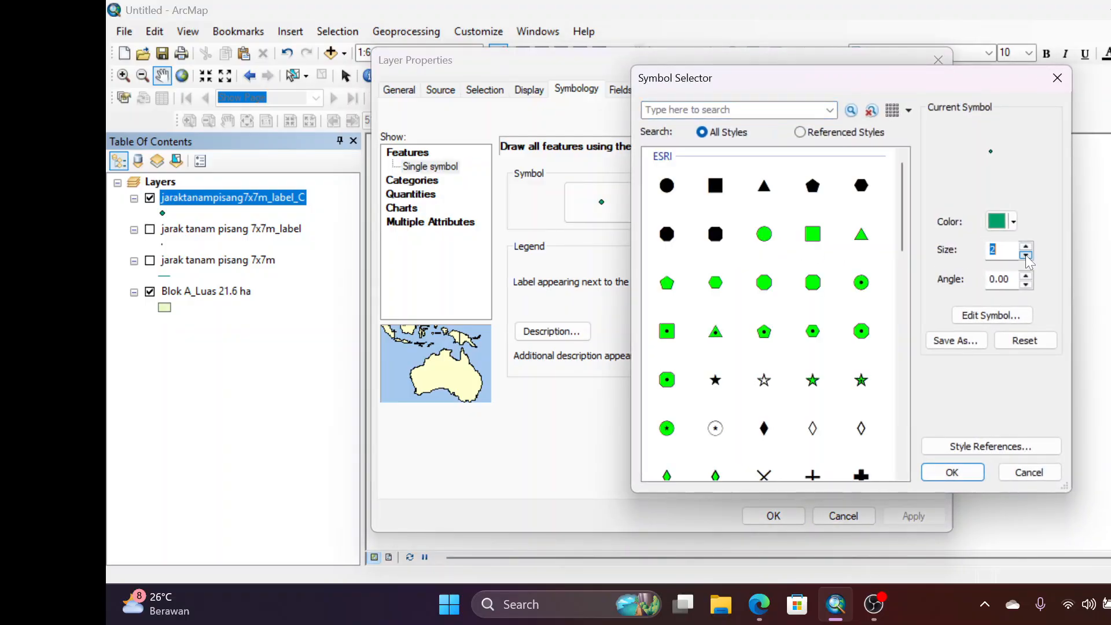
click(951, 470)
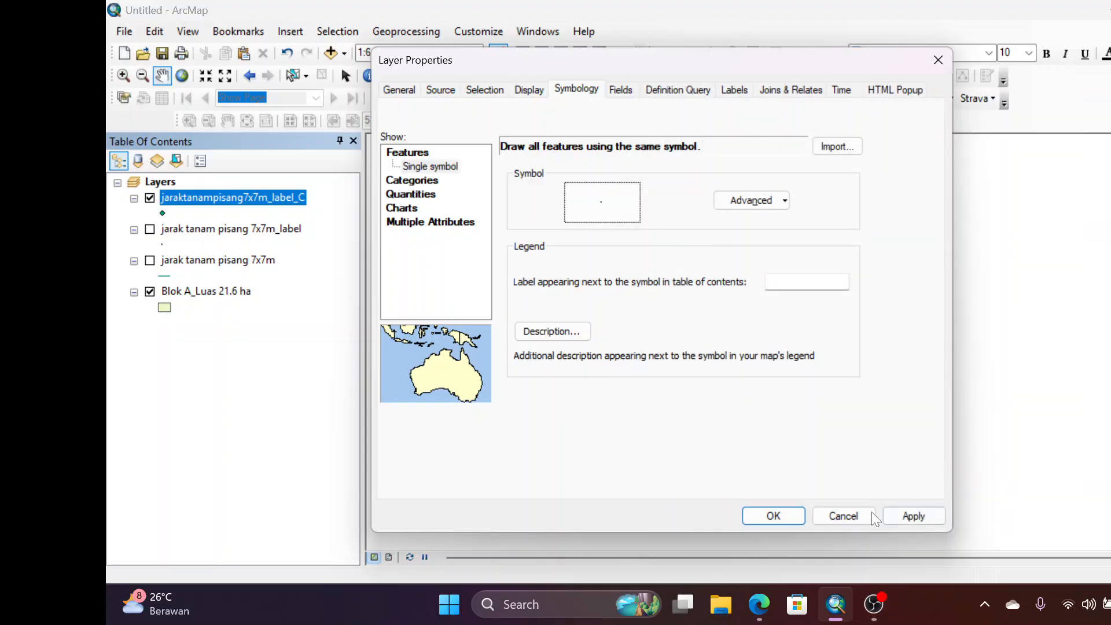
click(929, 512)
click(781, 515)
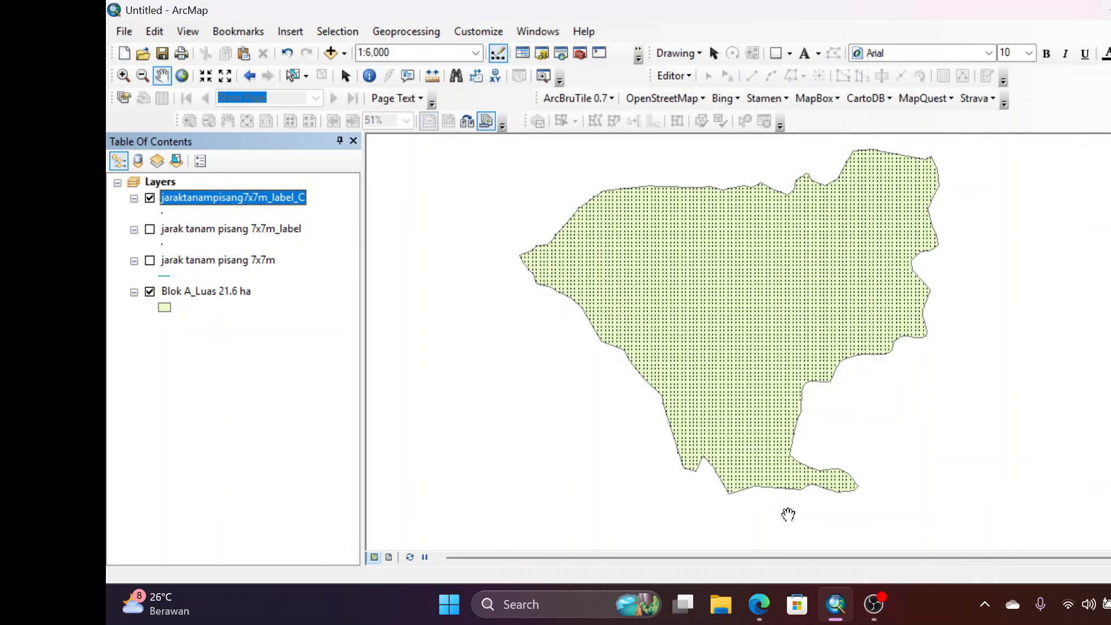
Inspect the clipped 7x7 m planting points up close and across the whole Blok A polygon
scroll(751, 311, down, 2)
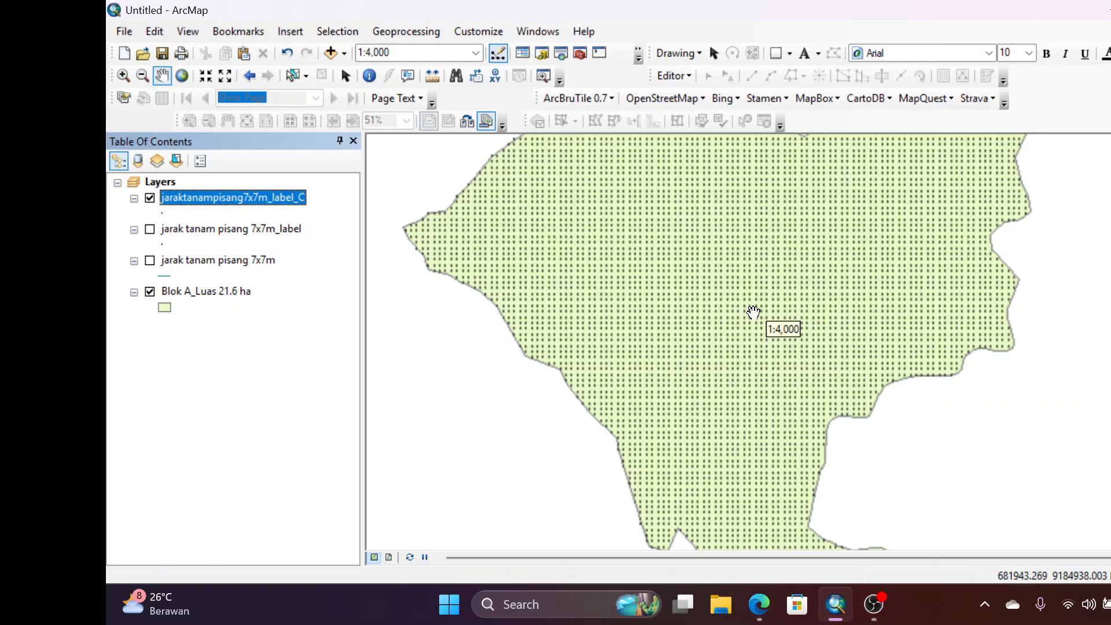
scroll(697, 330, up, 1)
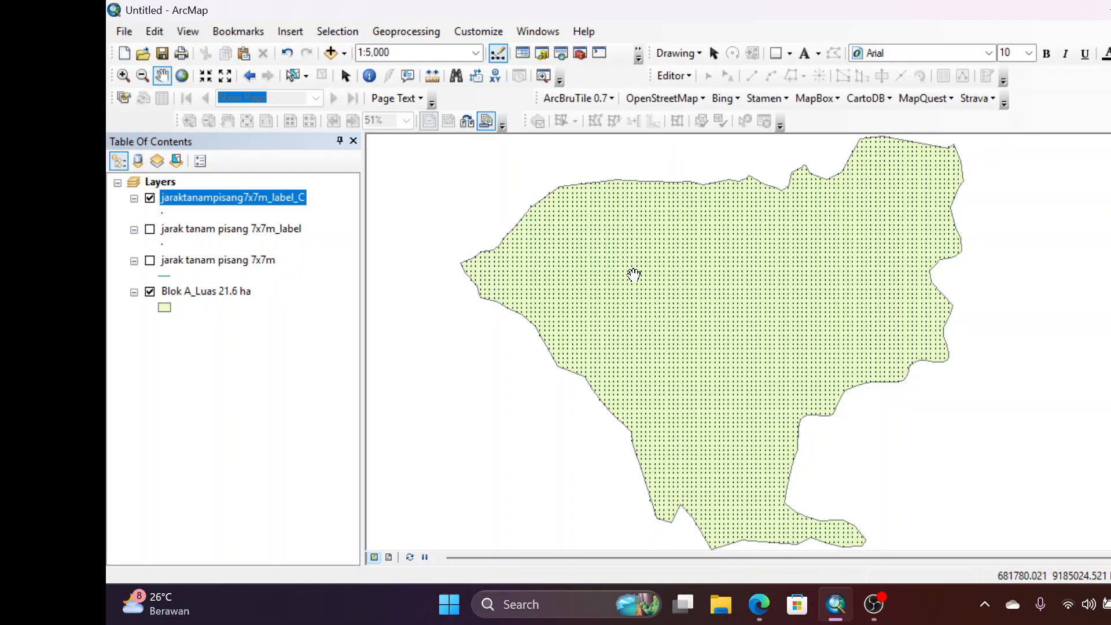
scroll(635, 273, down, 1)
scroll(633, 275, up, 1)
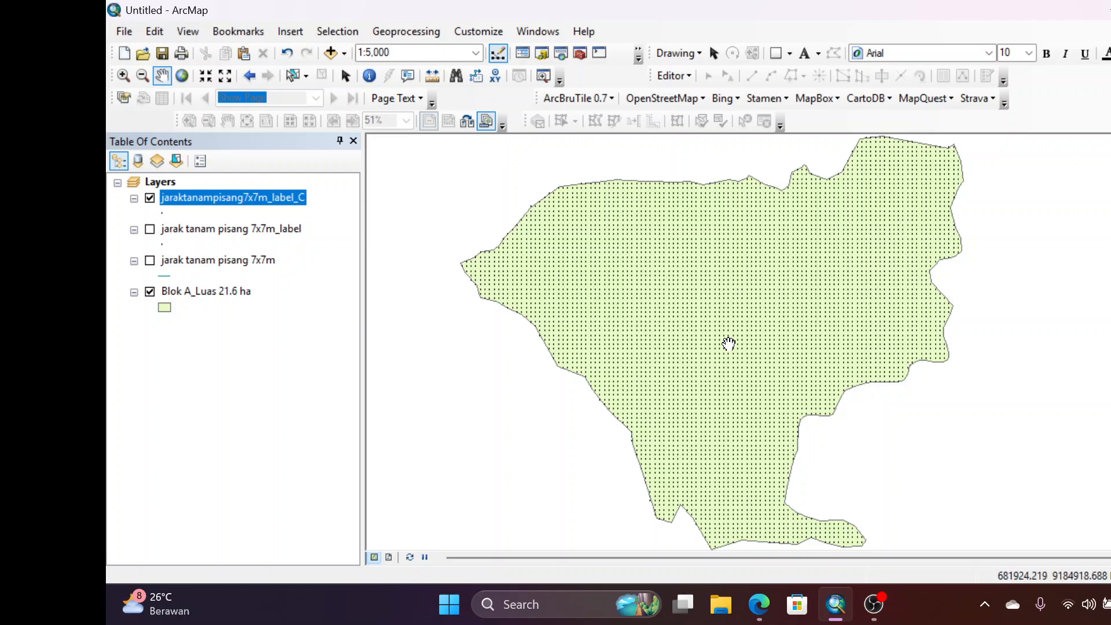
scroll(594, 305, down, 2)
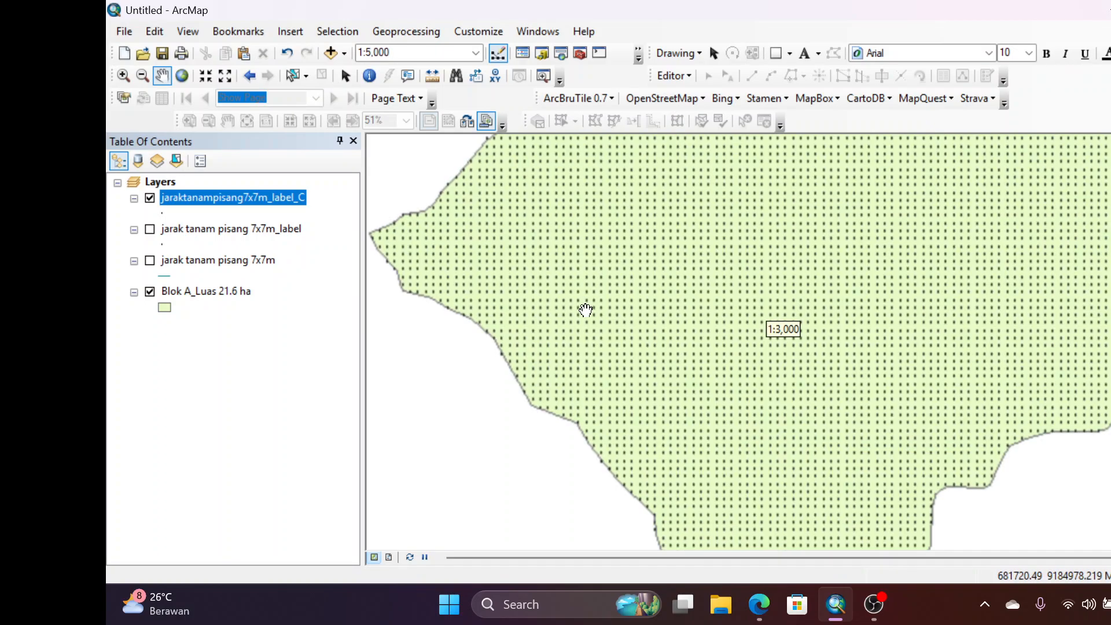
drag(681, 397, 675, 331)
scroll(784, 395, up, 2)
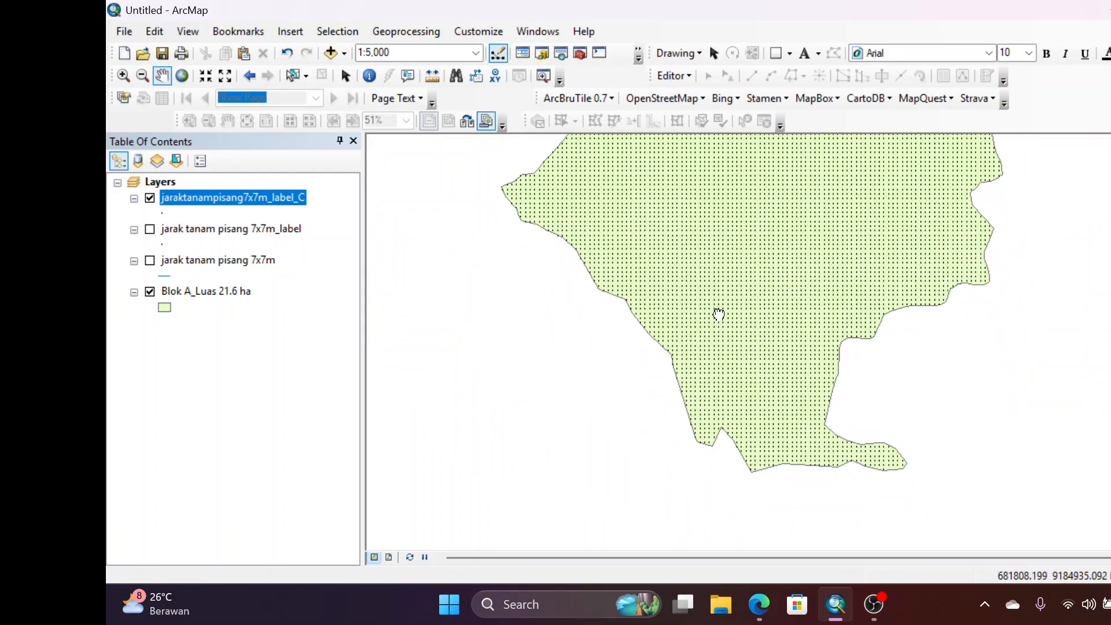
scroll(686, 388, down, 2)
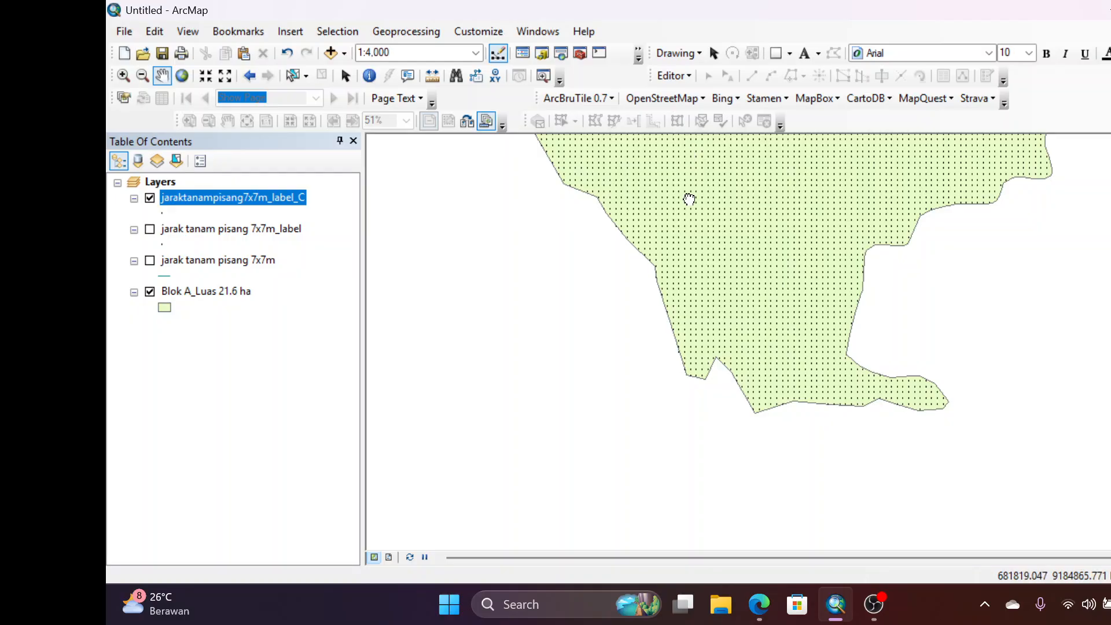
drag(689, 199, 689, 261)
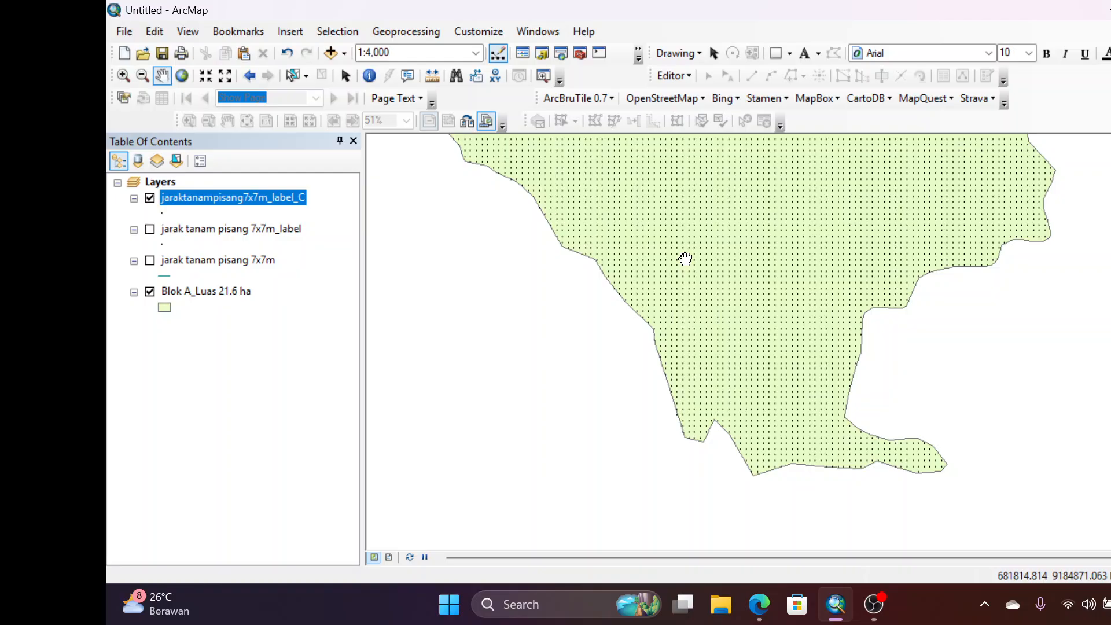
scroll(726, 277, up, 2)
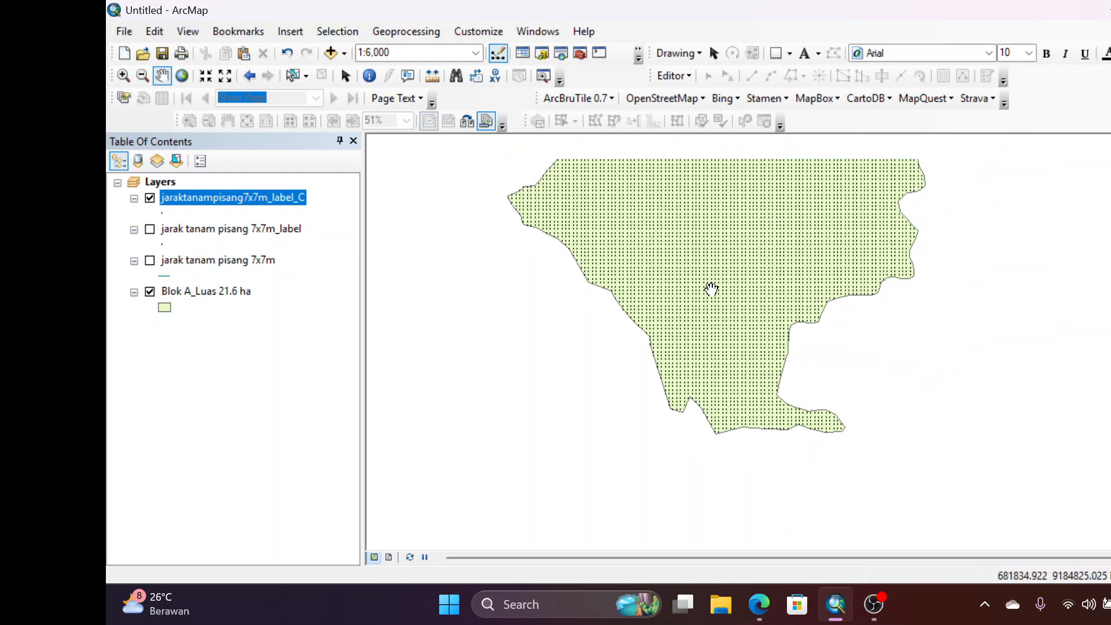
drag(701, 247, 691, 309)
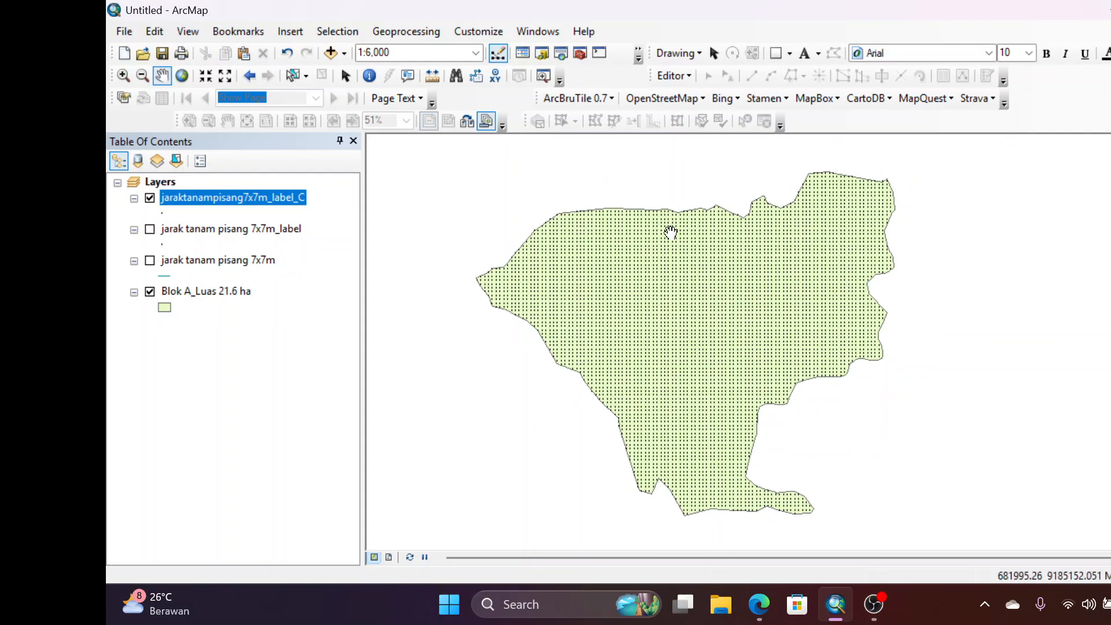
Check the number of planting points in the jaraktanampisang7x7m_label_C attribute table, and close the table
right_click(253, 199)
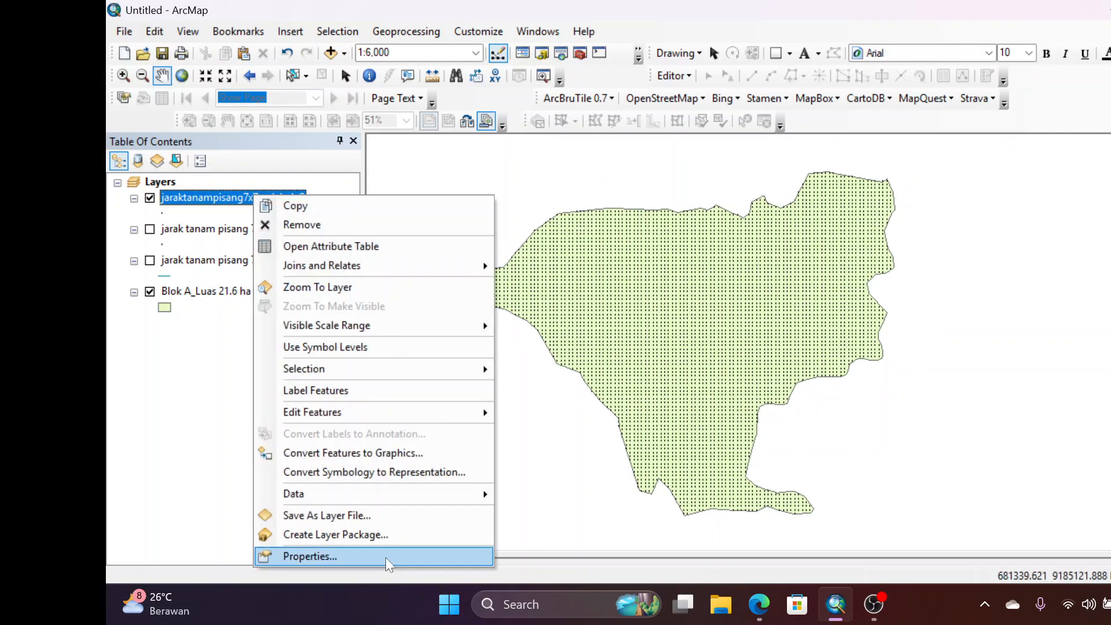
click(394, 247)
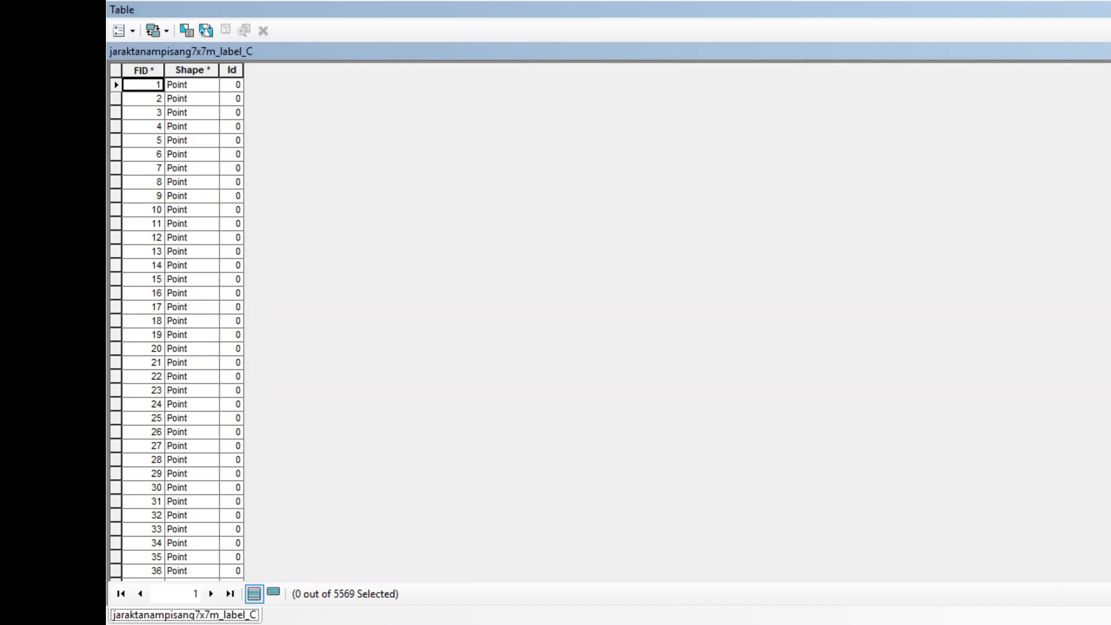
click(1110, 10)
drag(793, 321, 806, 303)
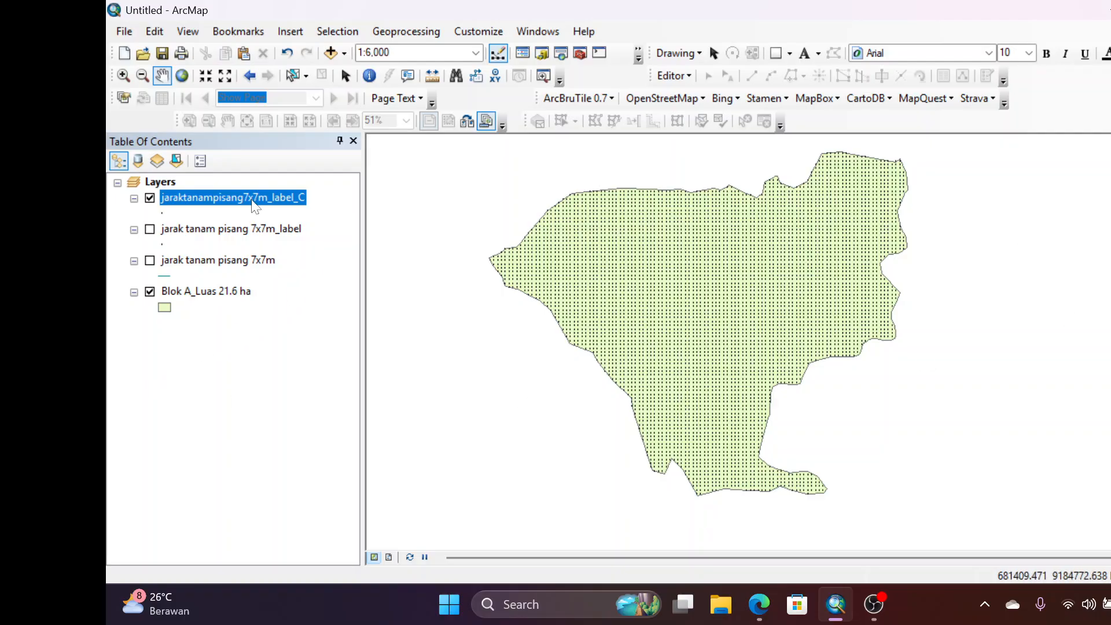
Hide the clipped planting points and start Create Fishnet with its output saved as "jarak sample tanah 200 m x 200 m" in the GISPEDIA folder
click(160, 212)
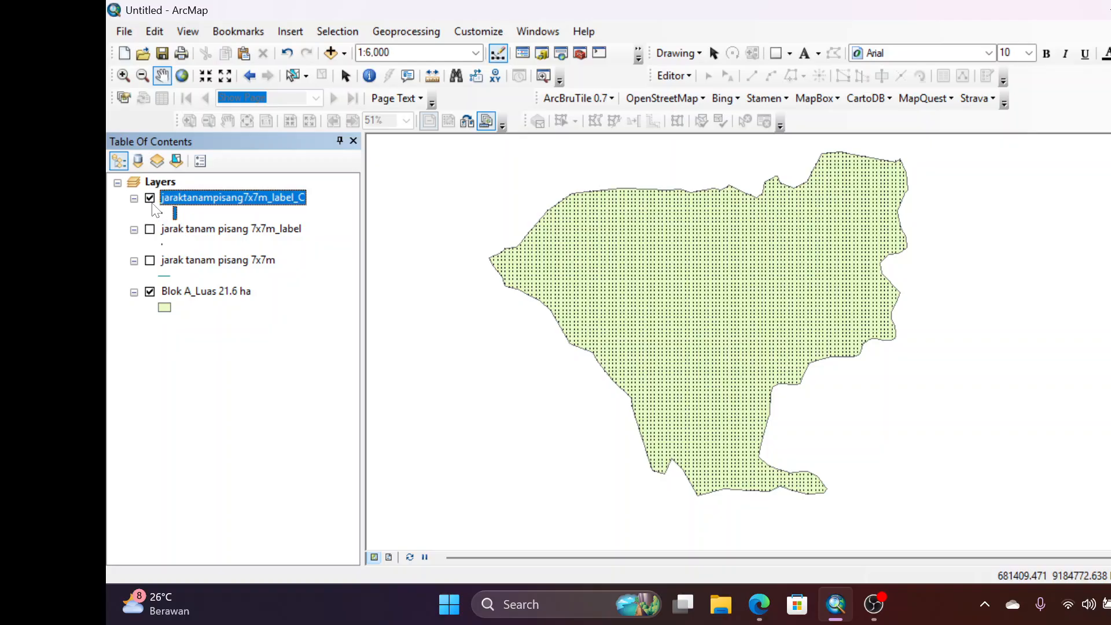
click(150, 197)
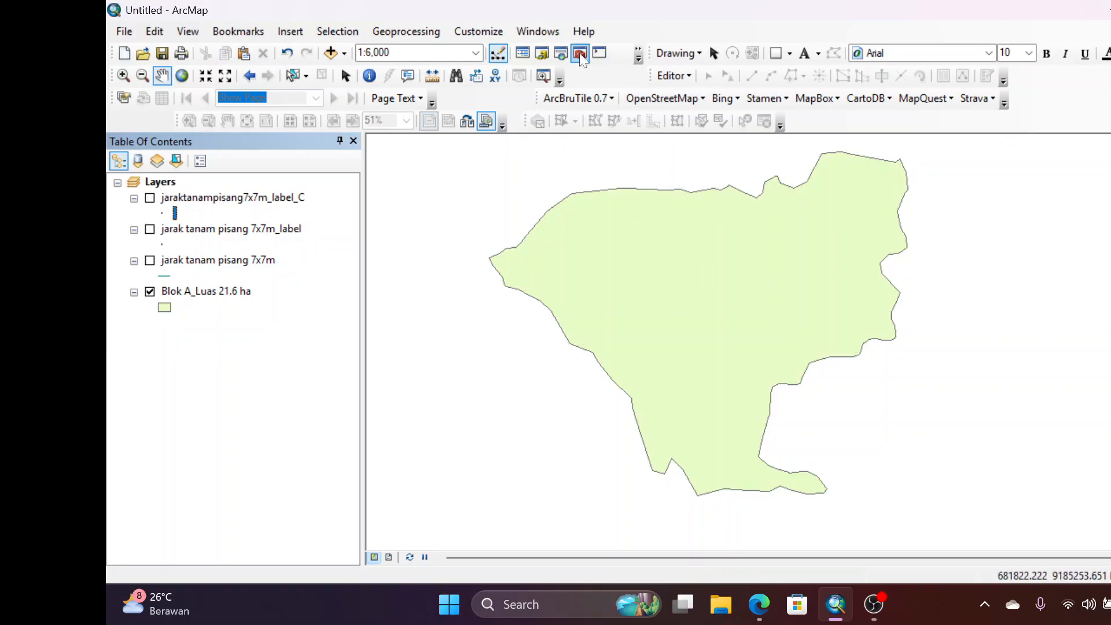
click(538, 32)
click(583, 152)
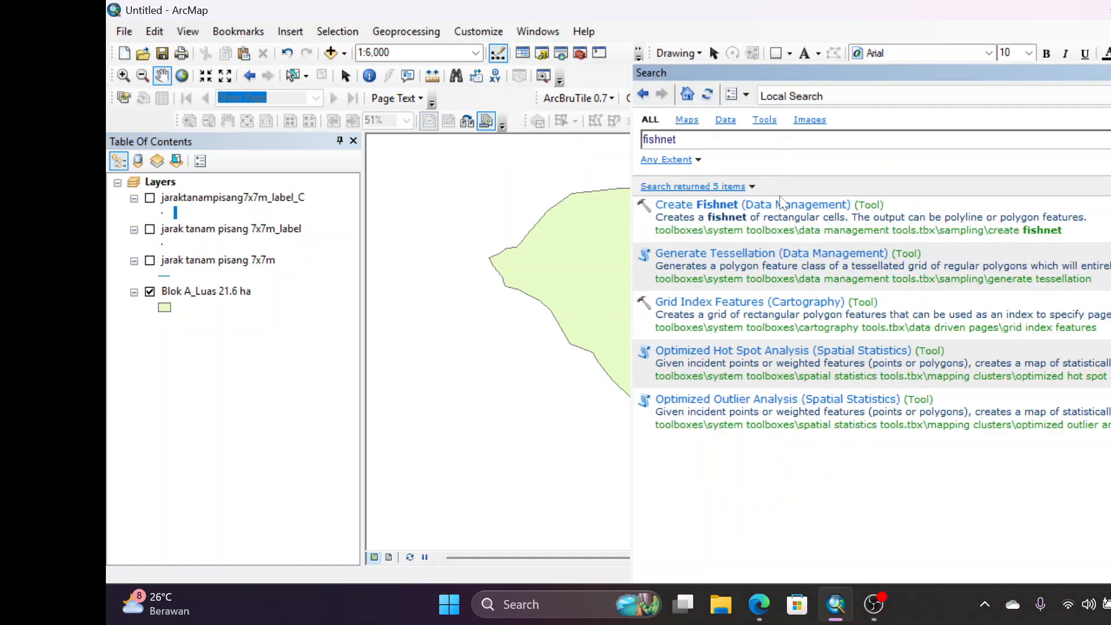
click(731, 202)
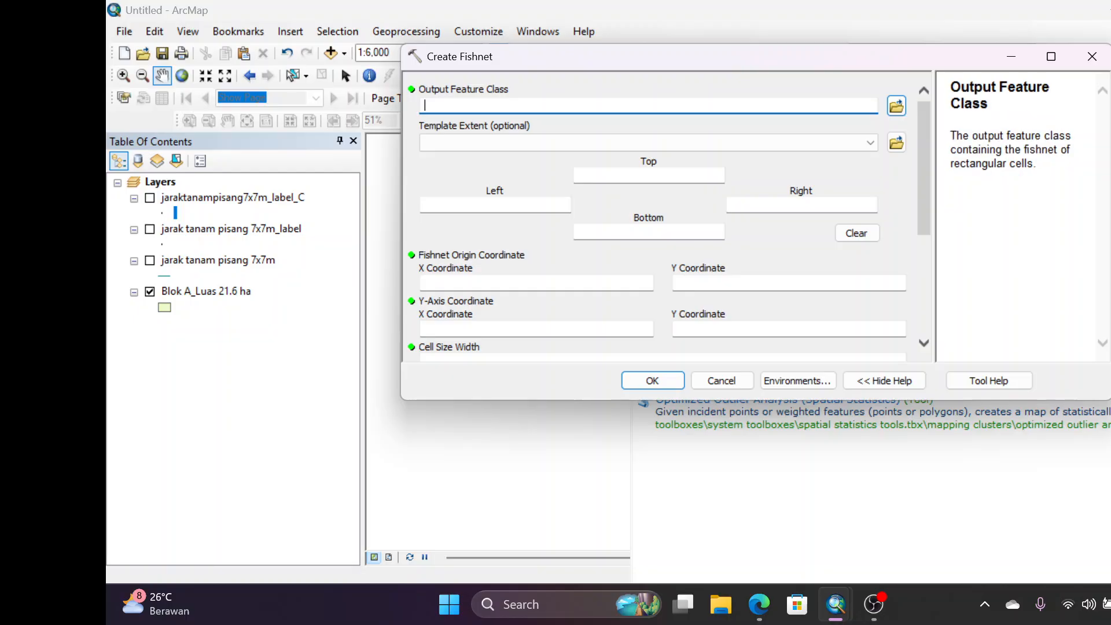
click(897, 106)
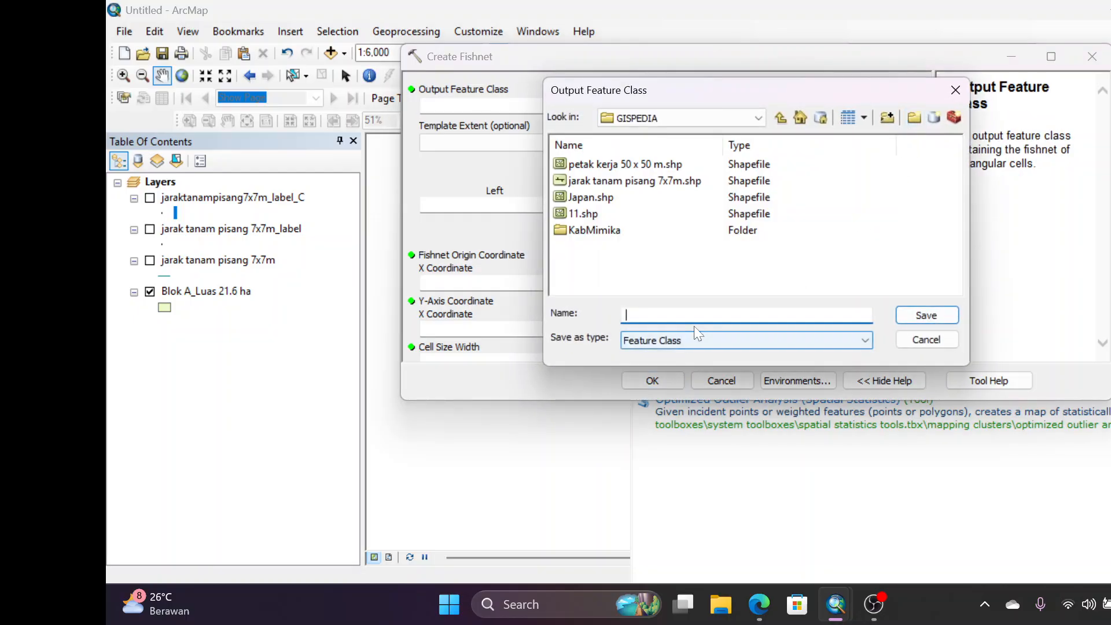
text(jarak sample tanah 200 m x 200 m)
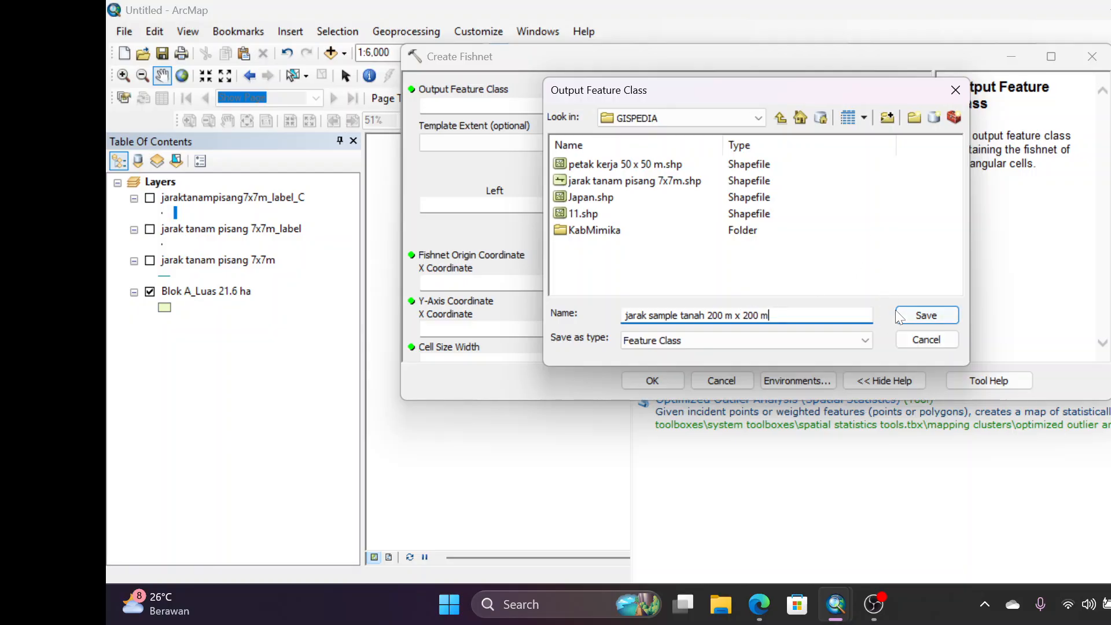
click(917, 313)
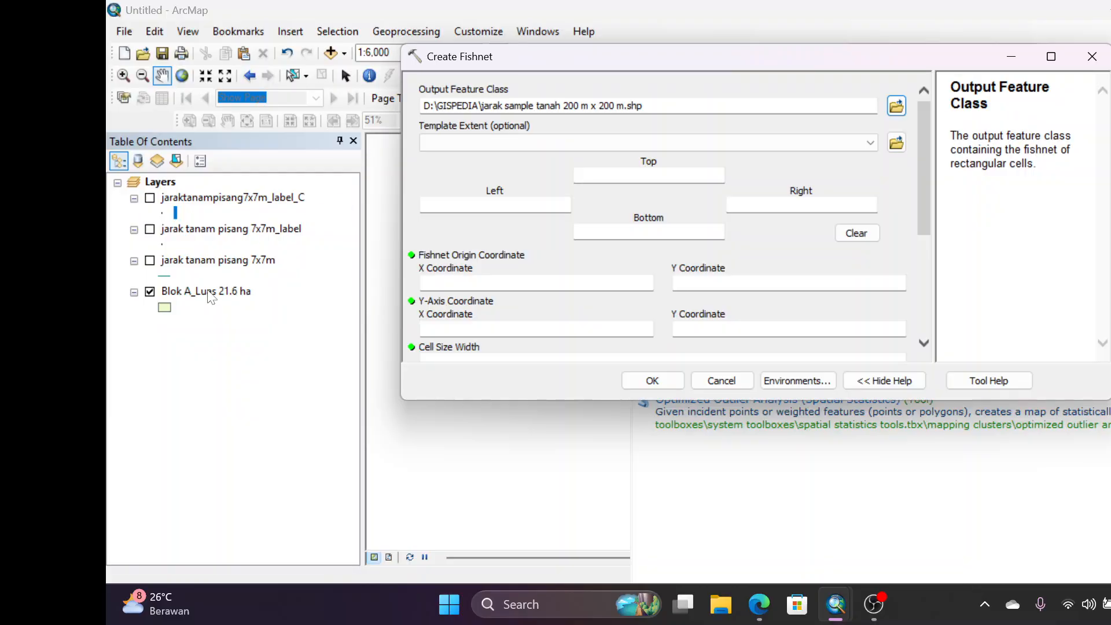
Generate the fishnet with the extent of Blok A_Luas 21.6 ha and a cell size of 200 by 200 m
drag(212, 297, 467, 147)
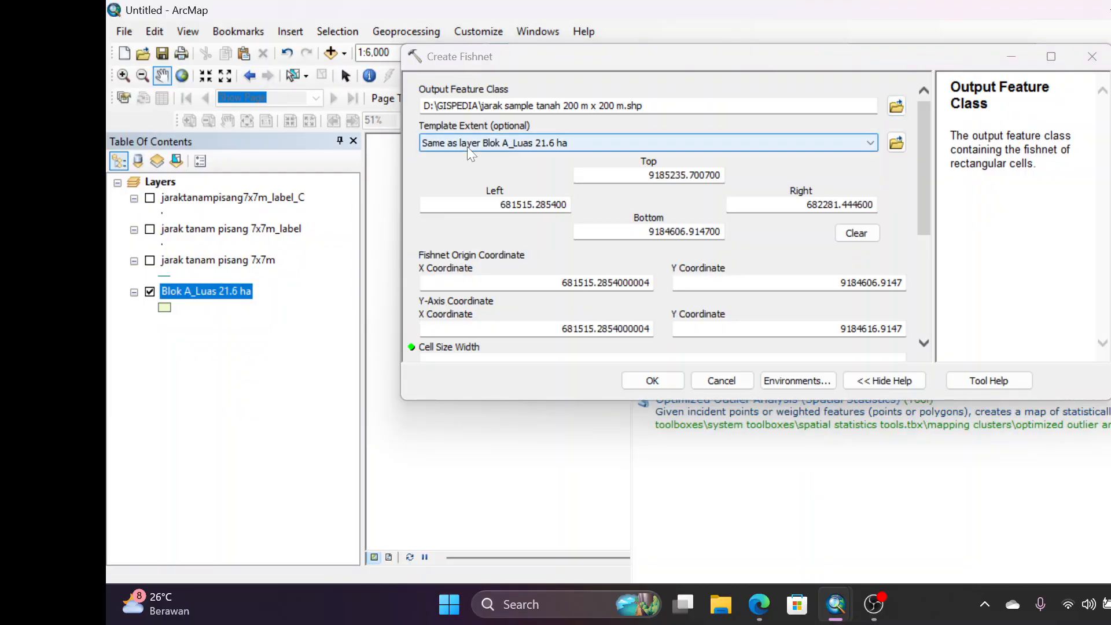
drag(926, 202, 924, 342)
click(877, 152)
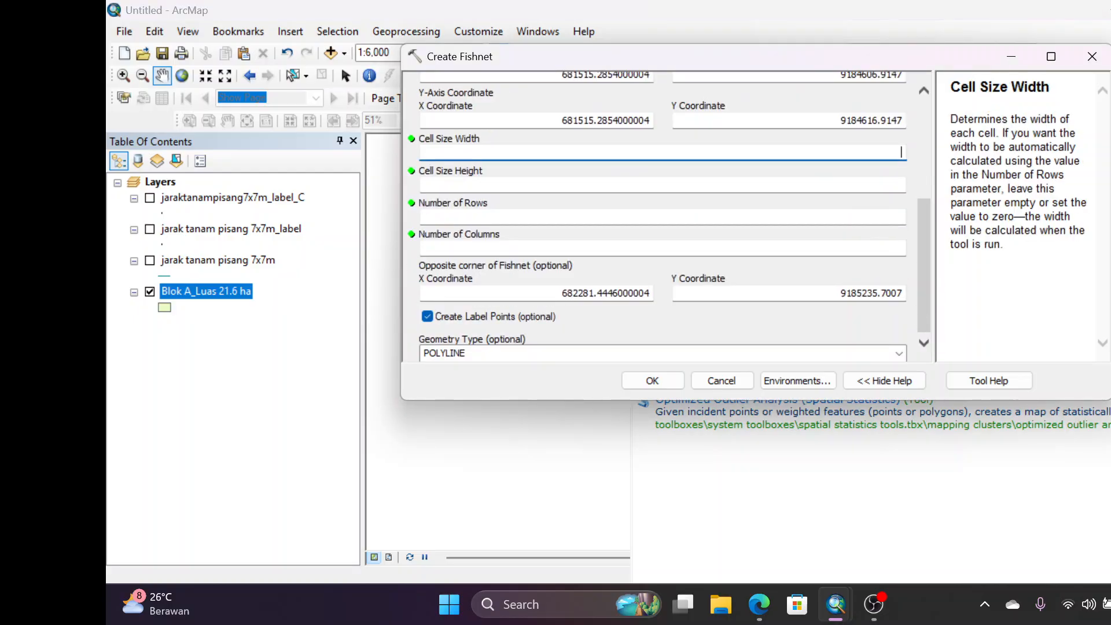
key(Tab)
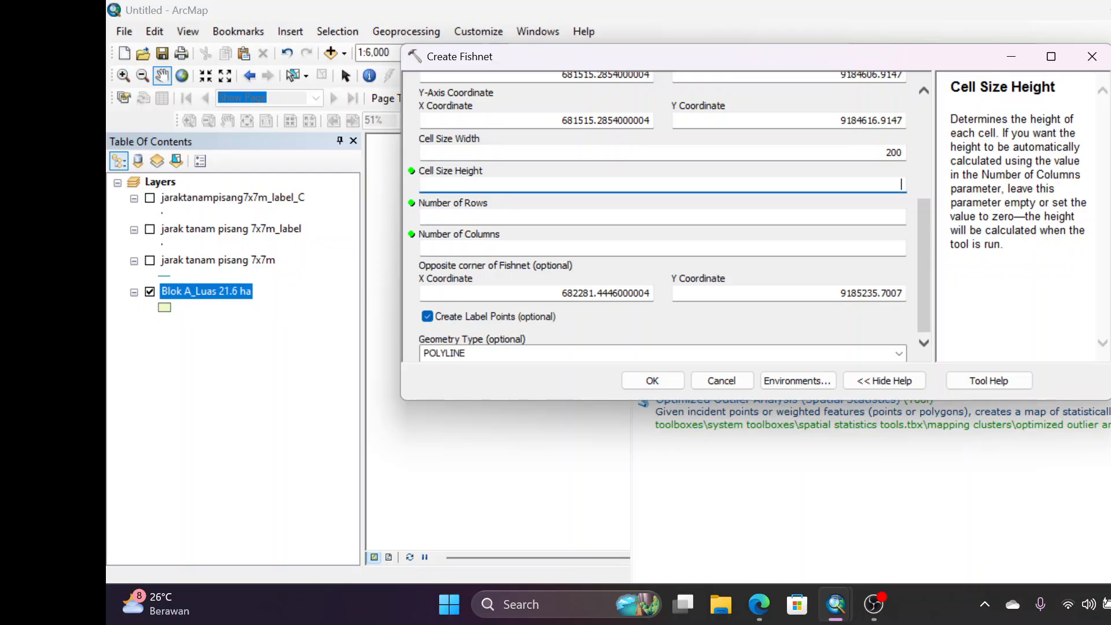
key(Return)
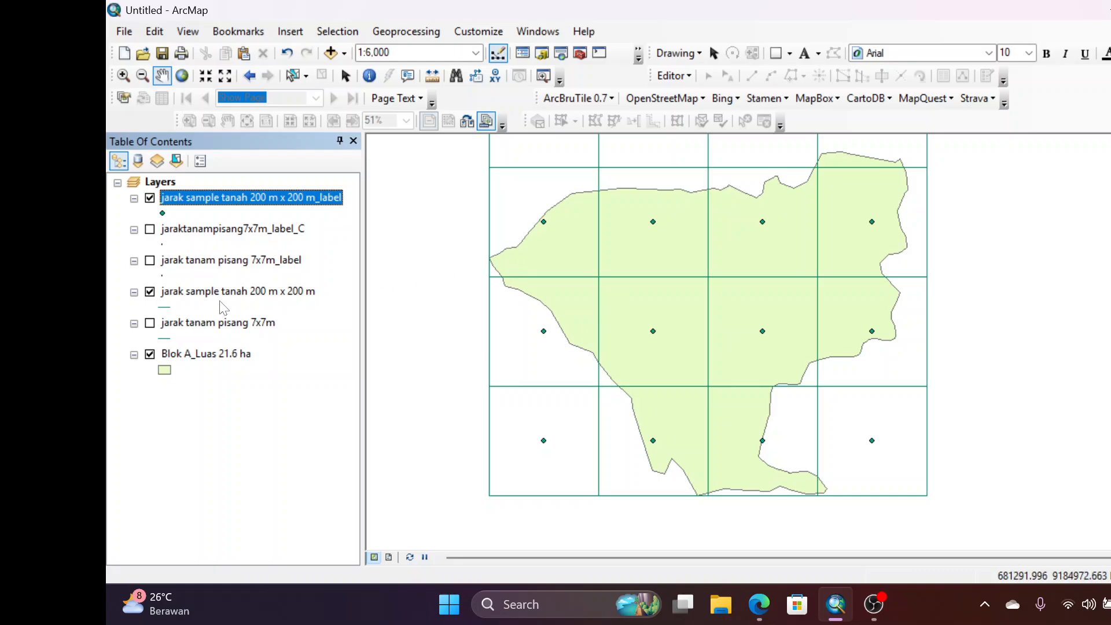
Clip the jarak sample tanah 200 m x 200 m_label points to Blok A_Luas 21.6 ha, hiding the grid lines and the unclipped points
click(151, 293)
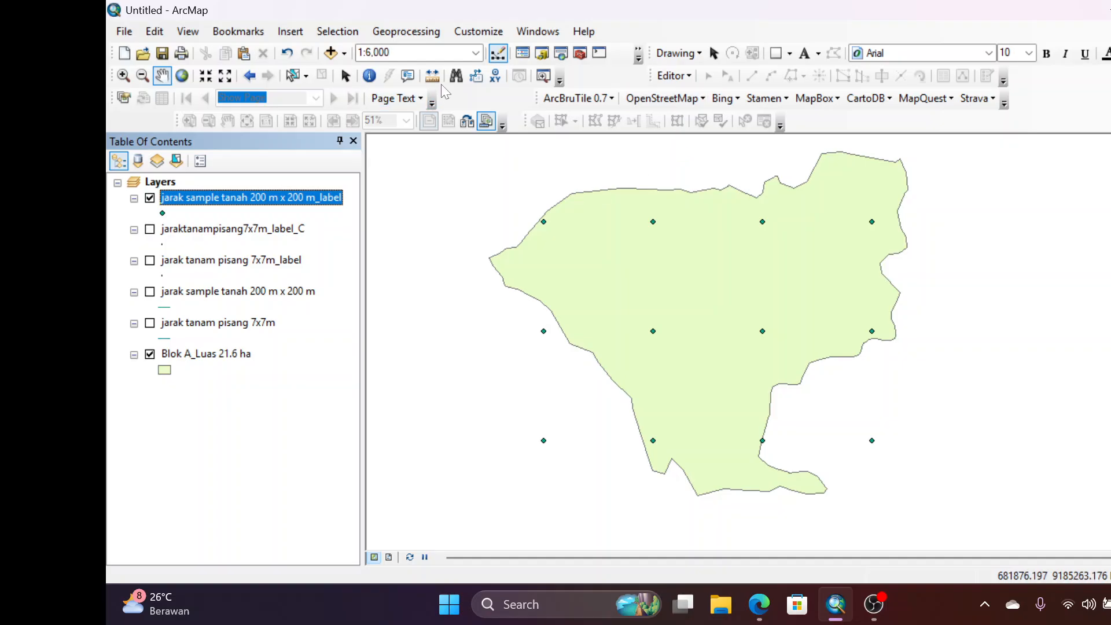
click(409, 31)
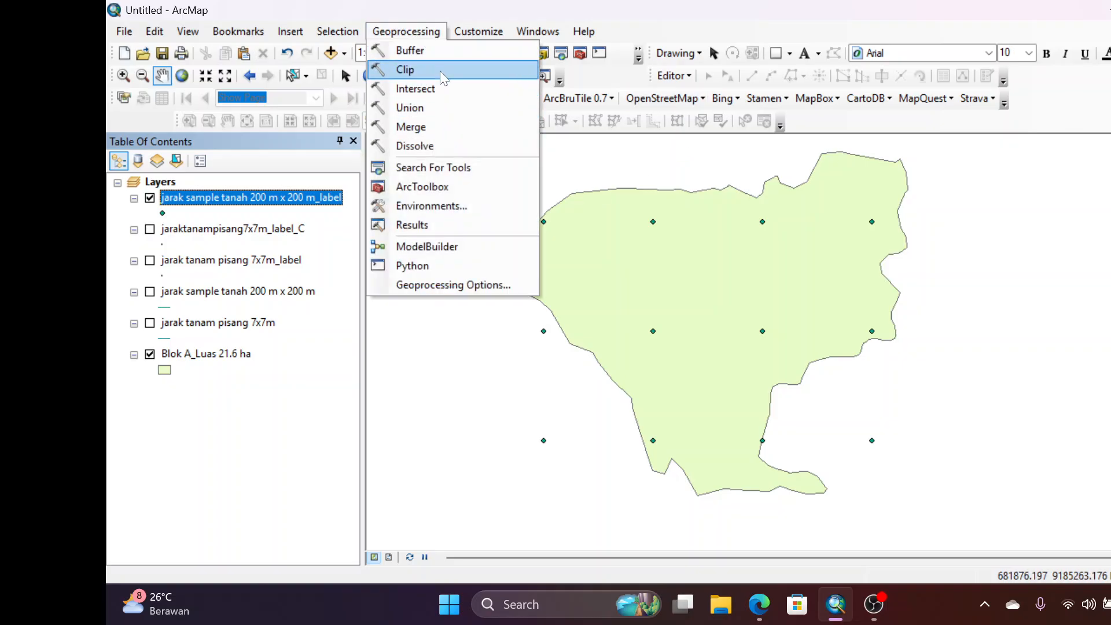
click(400, 70)
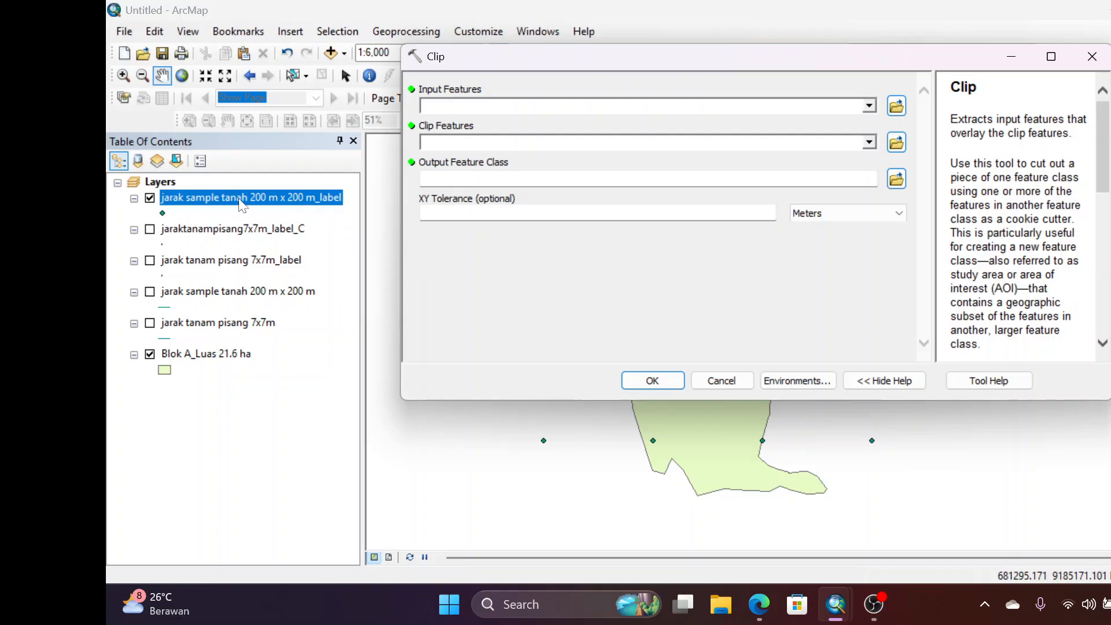
drag(239, 198, 538, 104)
drag(202, 354, 510, 144)
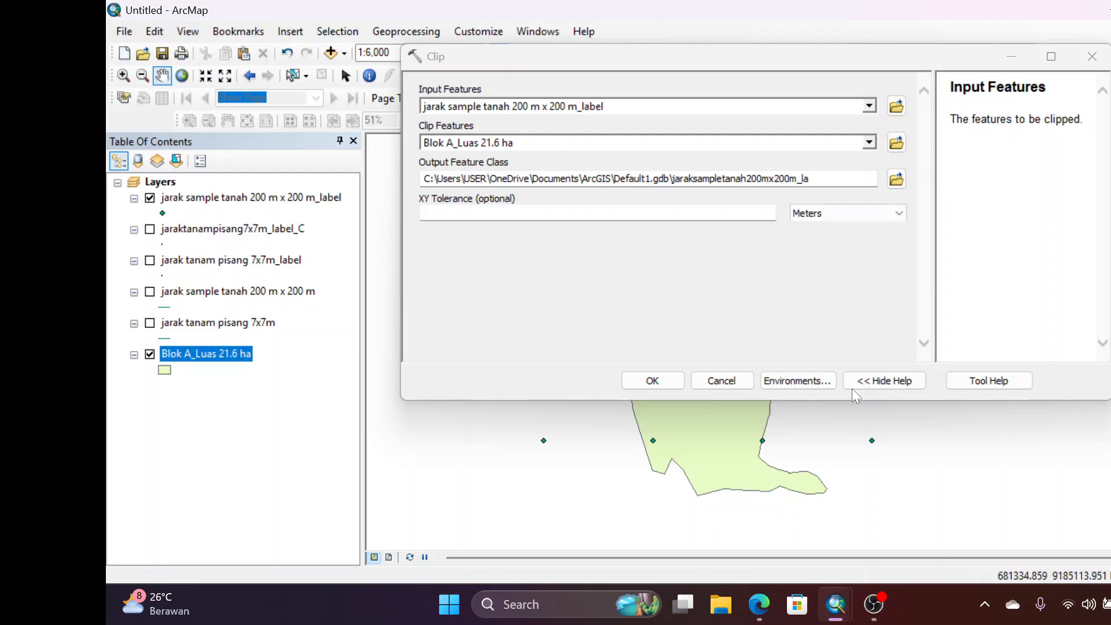
click(653, 380)
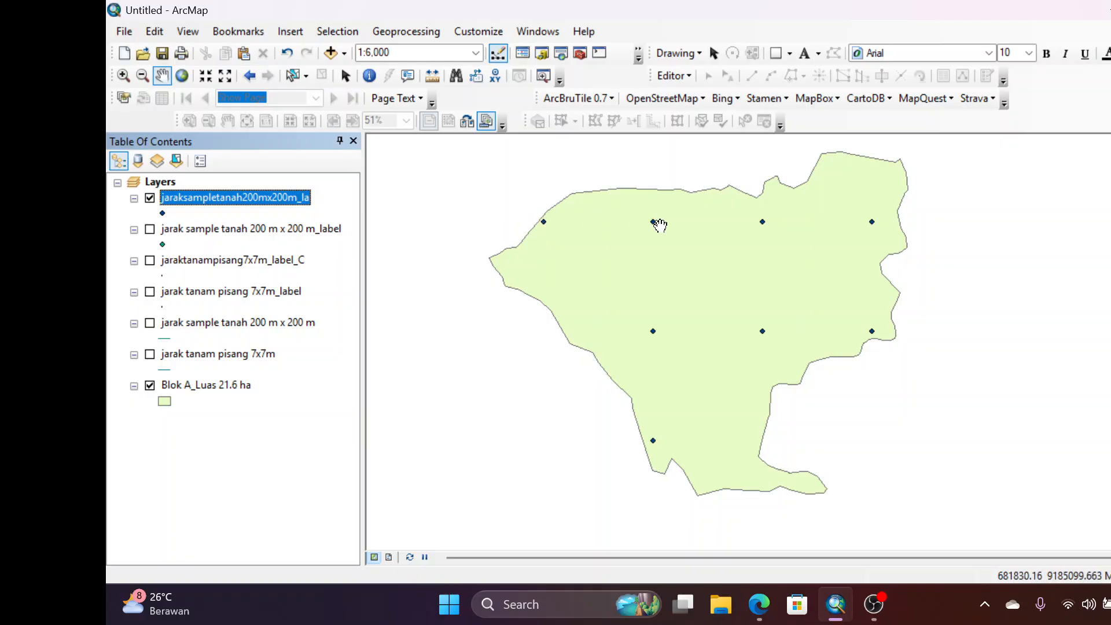
drag(542, 218, 572, 218)
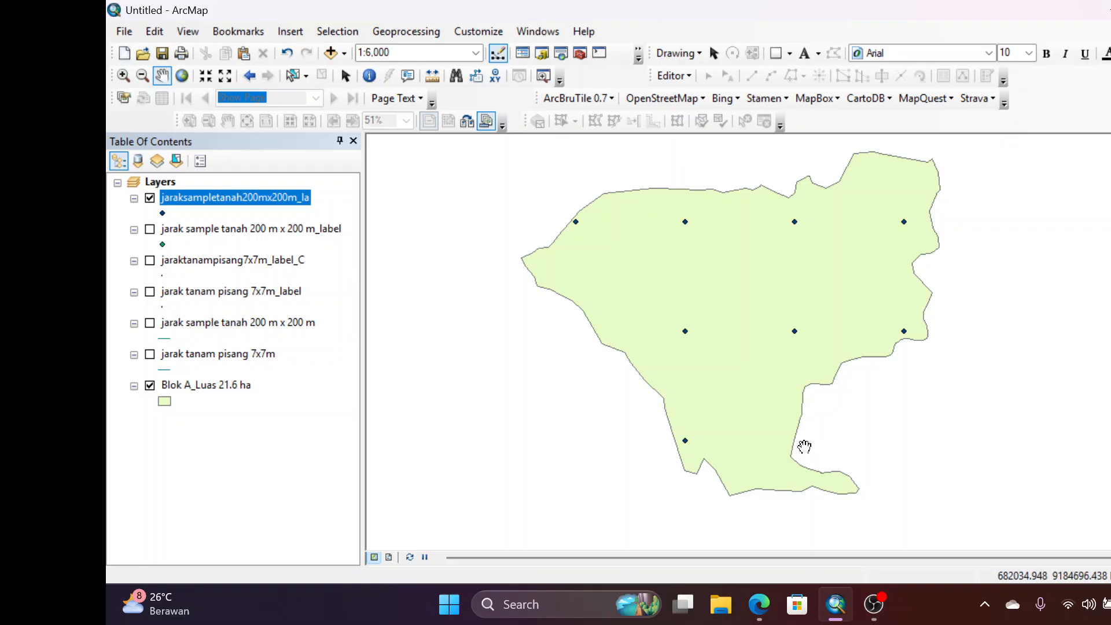
drag(837, 324, 811, 327)
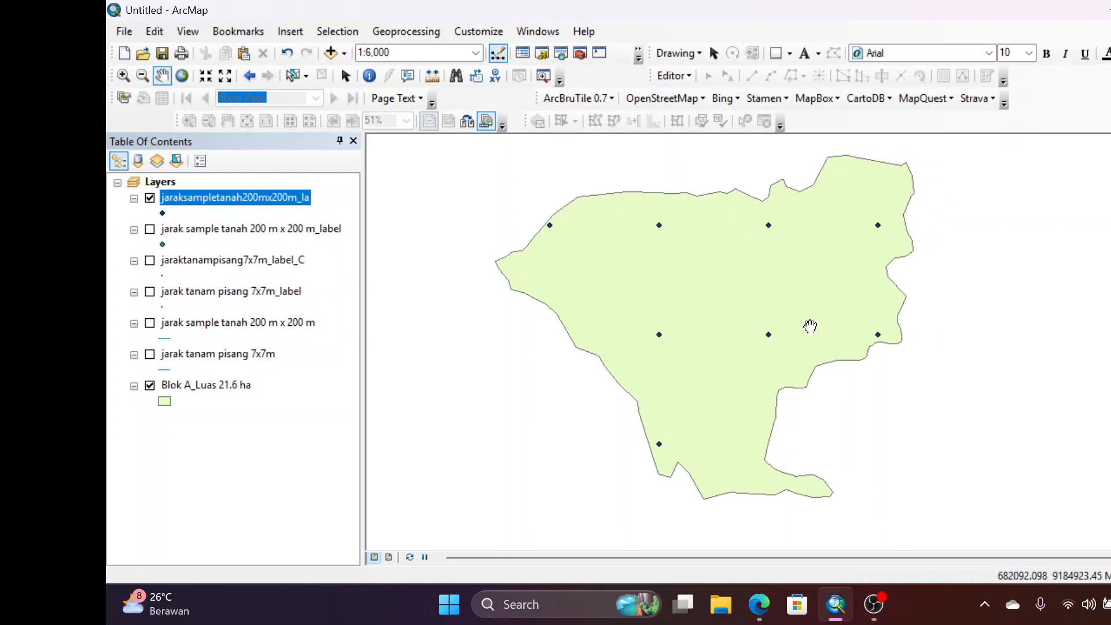